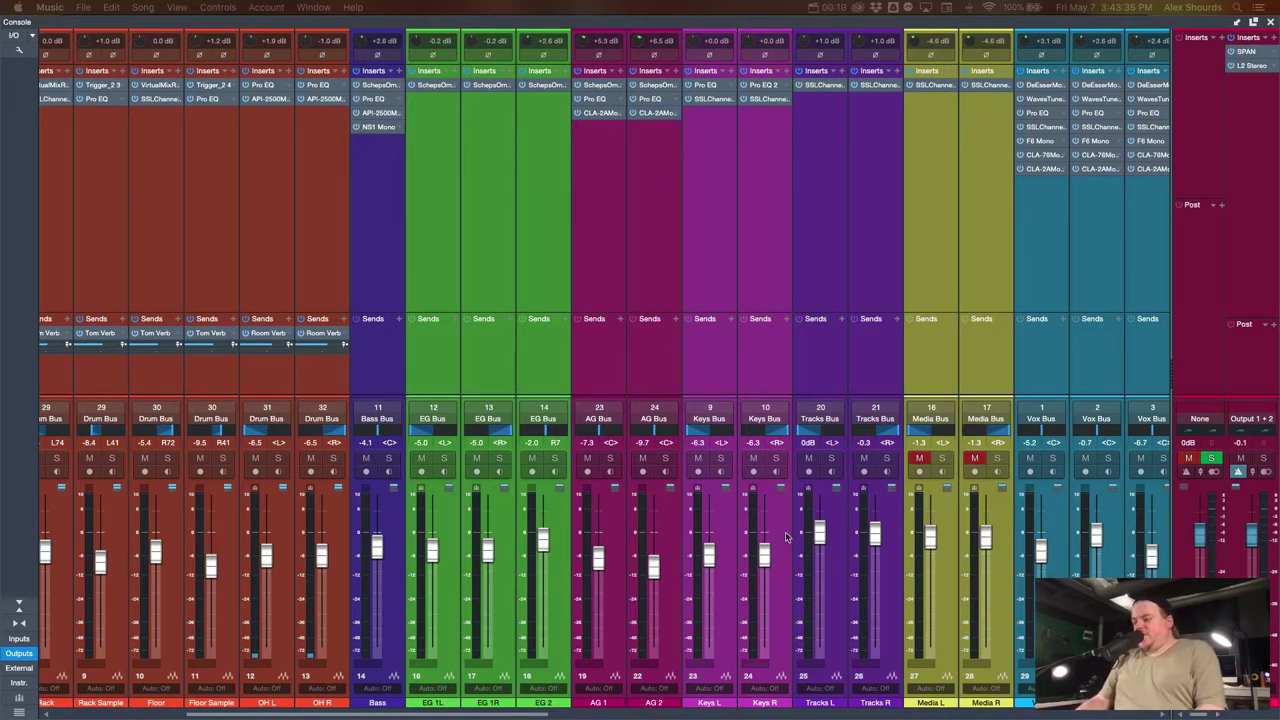
# Step: Select Keys L through Tracks R and solo the keys and tracks channels
pyautogui.click(732, 523)
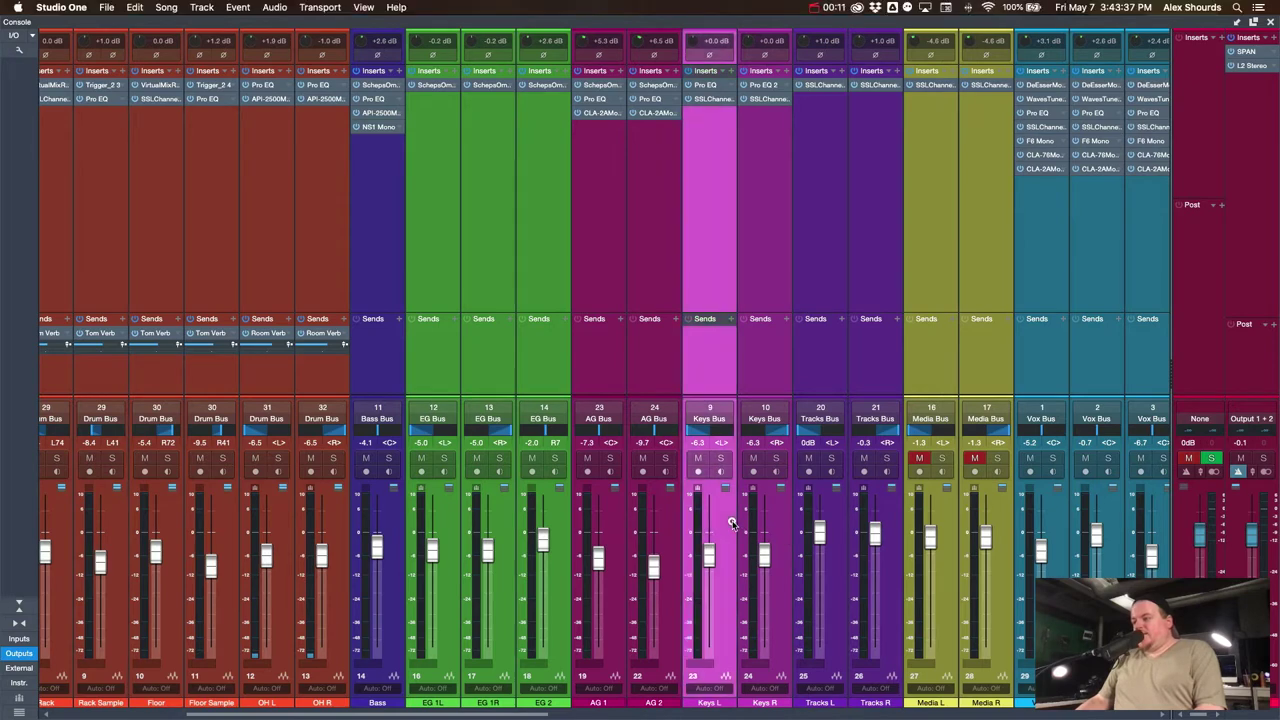
pyautogui.keyDown('shift'); pyautogui.click(893, 509); pyautogui.keyUp('shift')
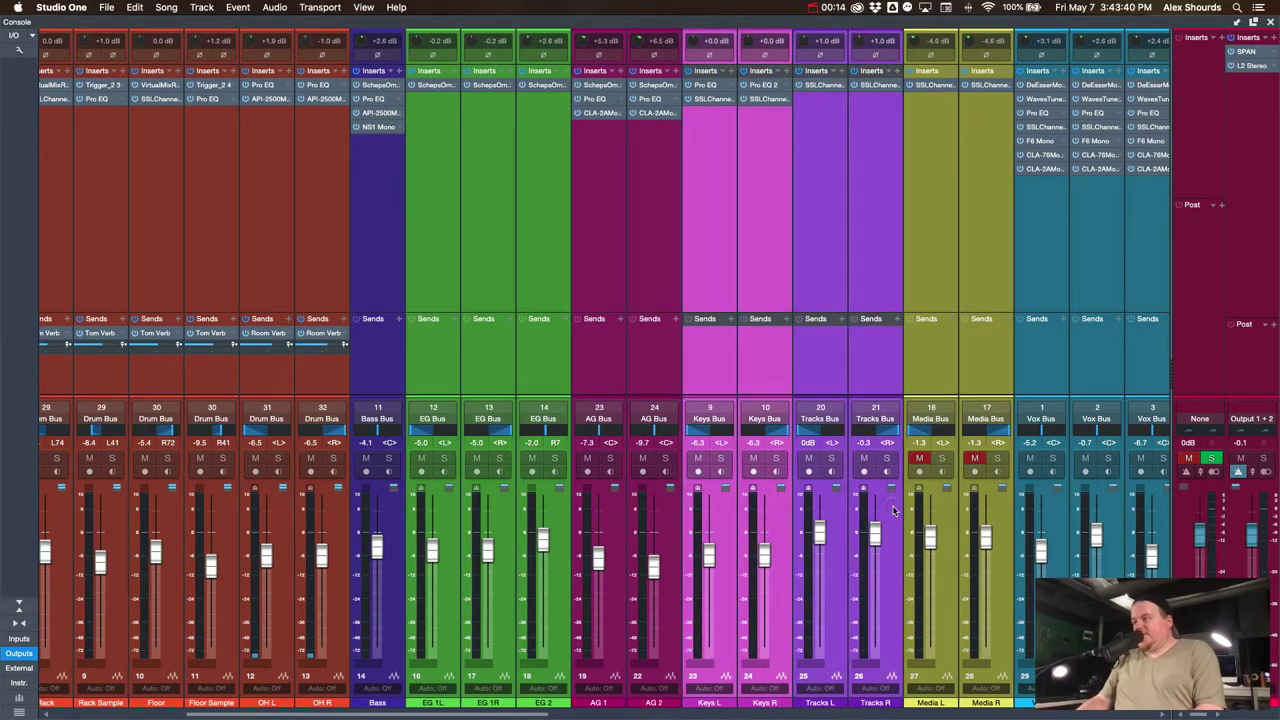
pyautogui.click(951, 515)
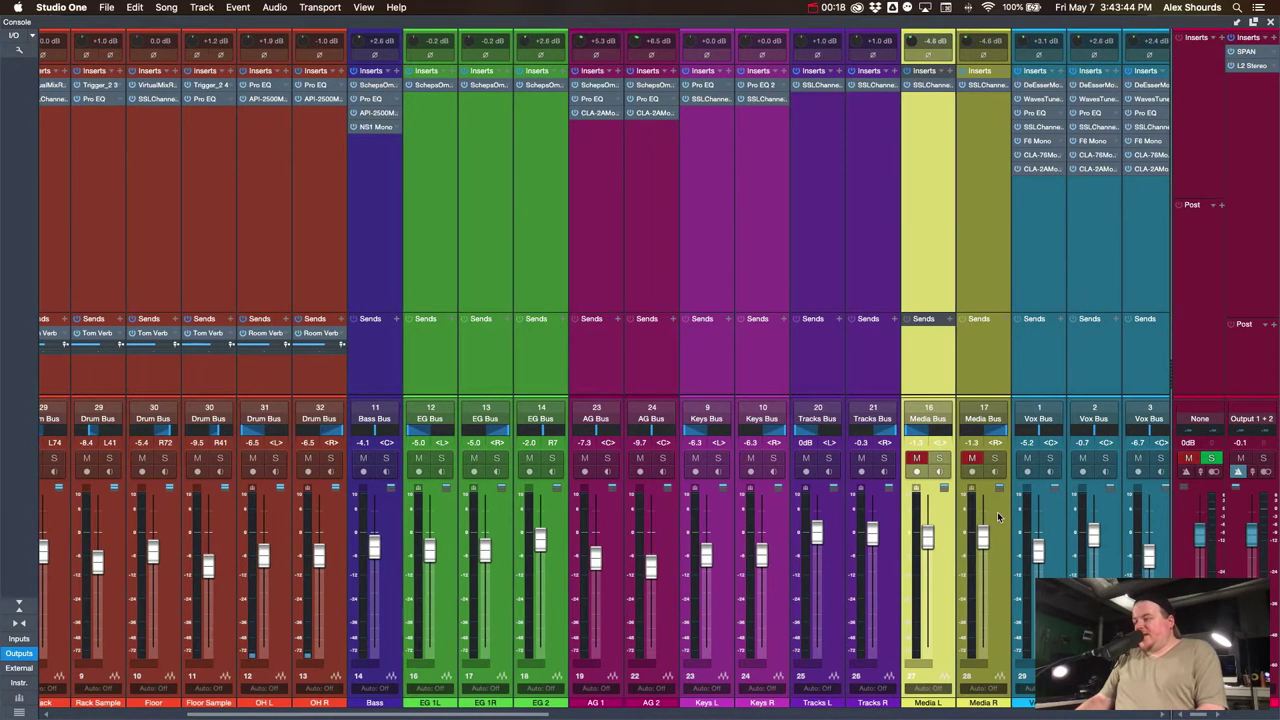
pyautogui.hscroll(1, 997, 515)
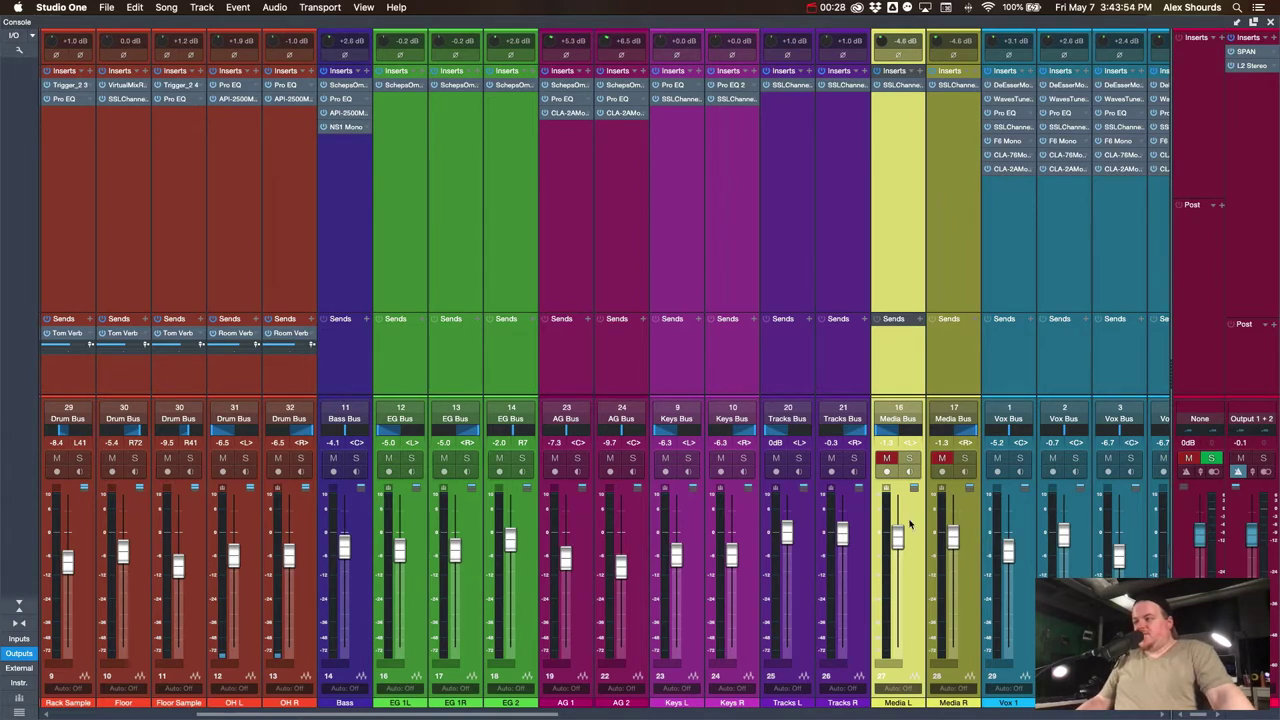
pyautogui.click(700, 548)
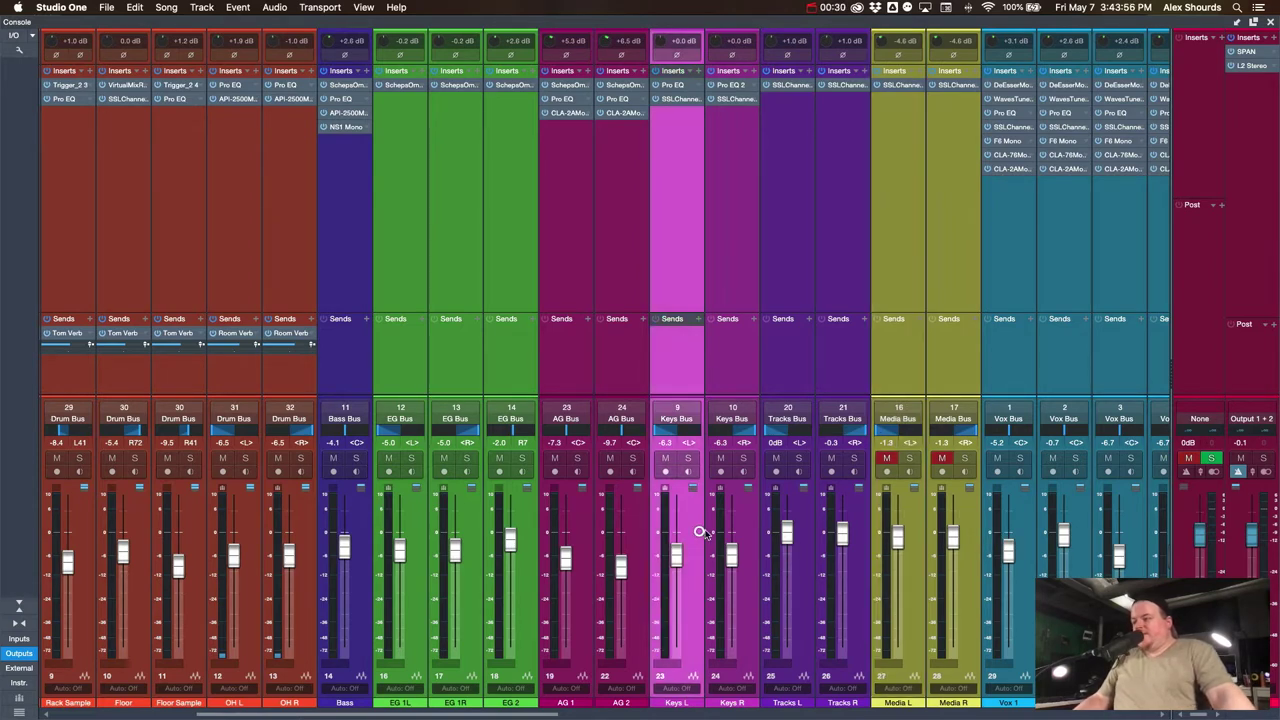
pyautogui.keyDown('shift'); pyautogui.click(853, 533); pyautogui.keyUp('shift')
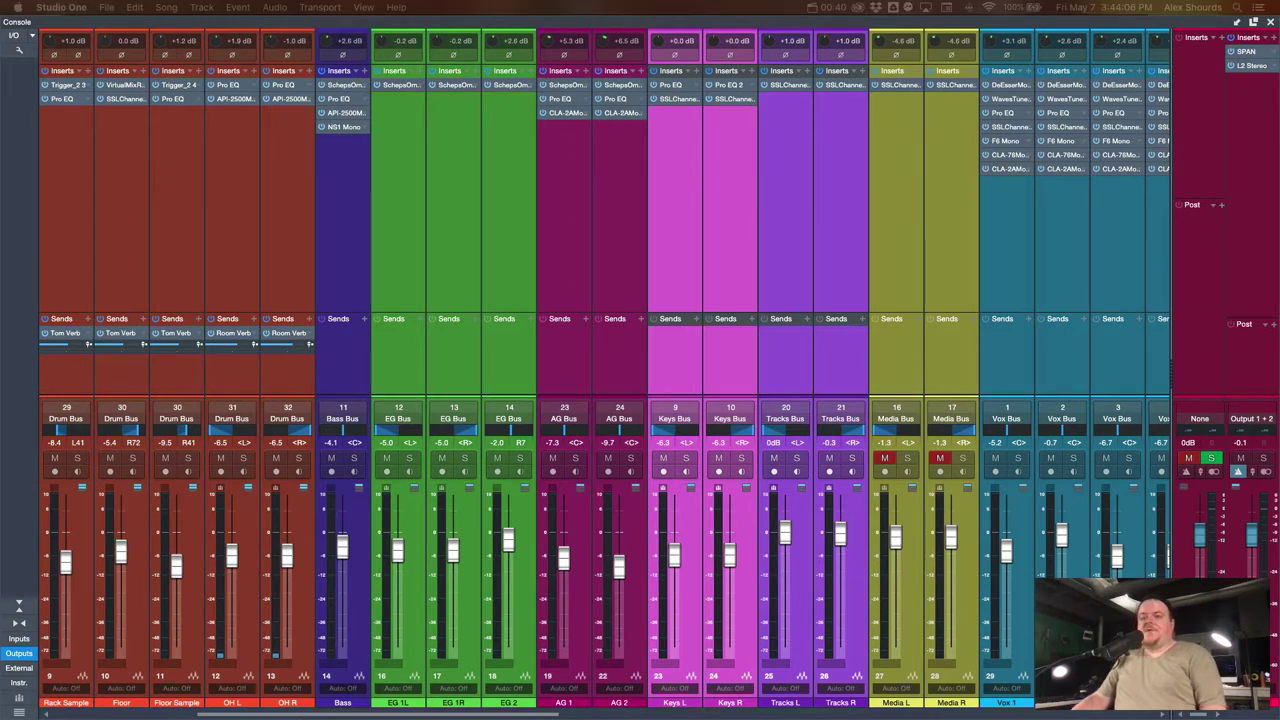
pyautogui.click(686, 458)
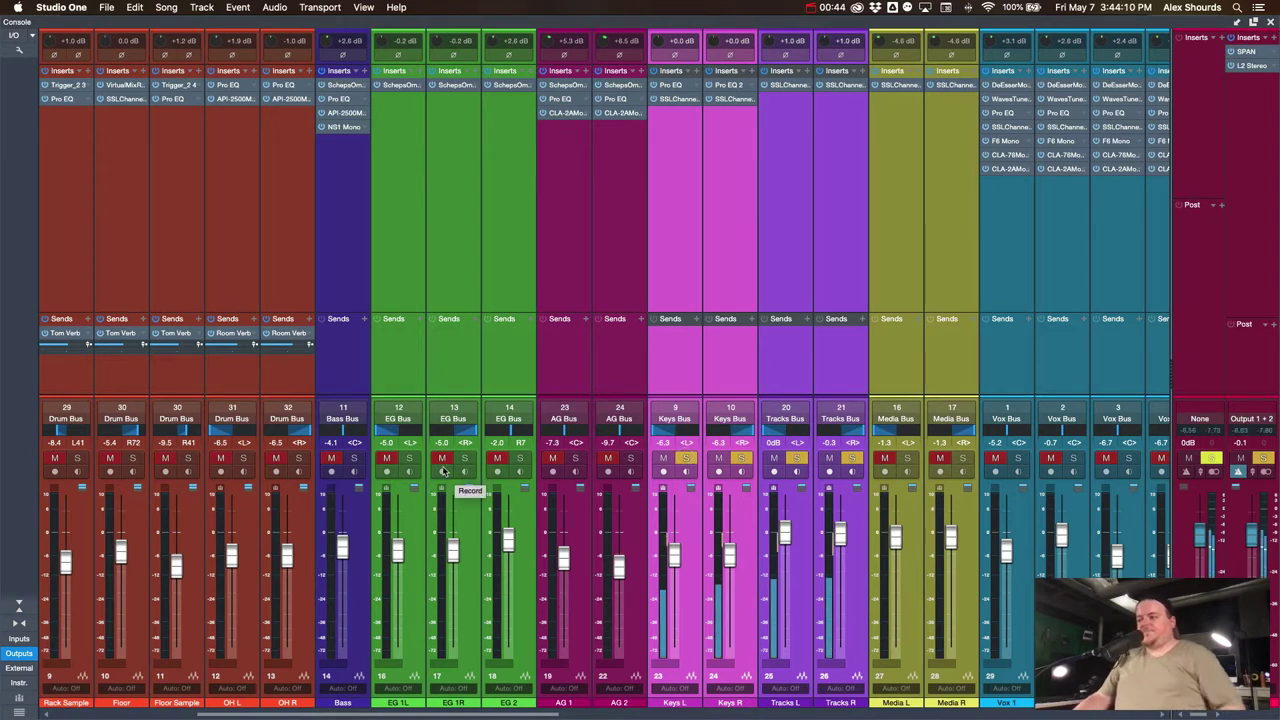
# Step: Set Keys L/R to -3.5 dB and Tracks L/R to -1.6 and -2.0 dB
pyautogui.moveTo(730, 558); pyautogui.dragTo(730, 555)
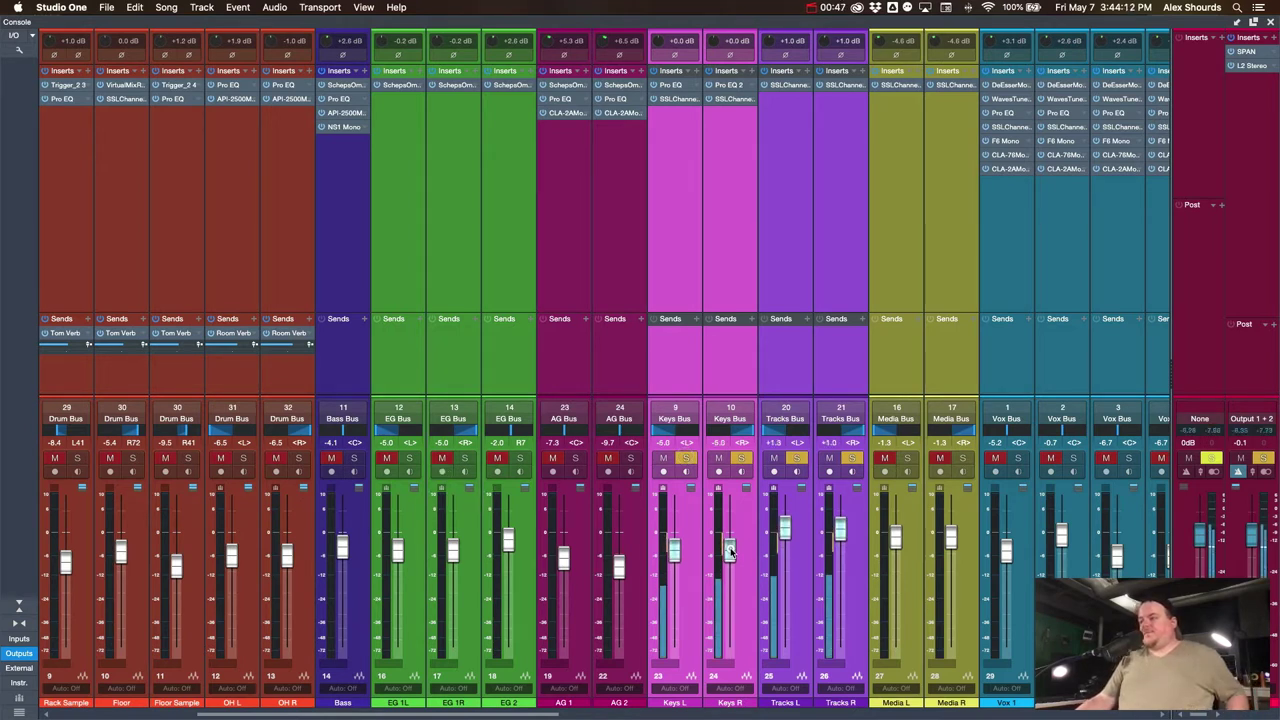
pyautogui.click(731, 549)
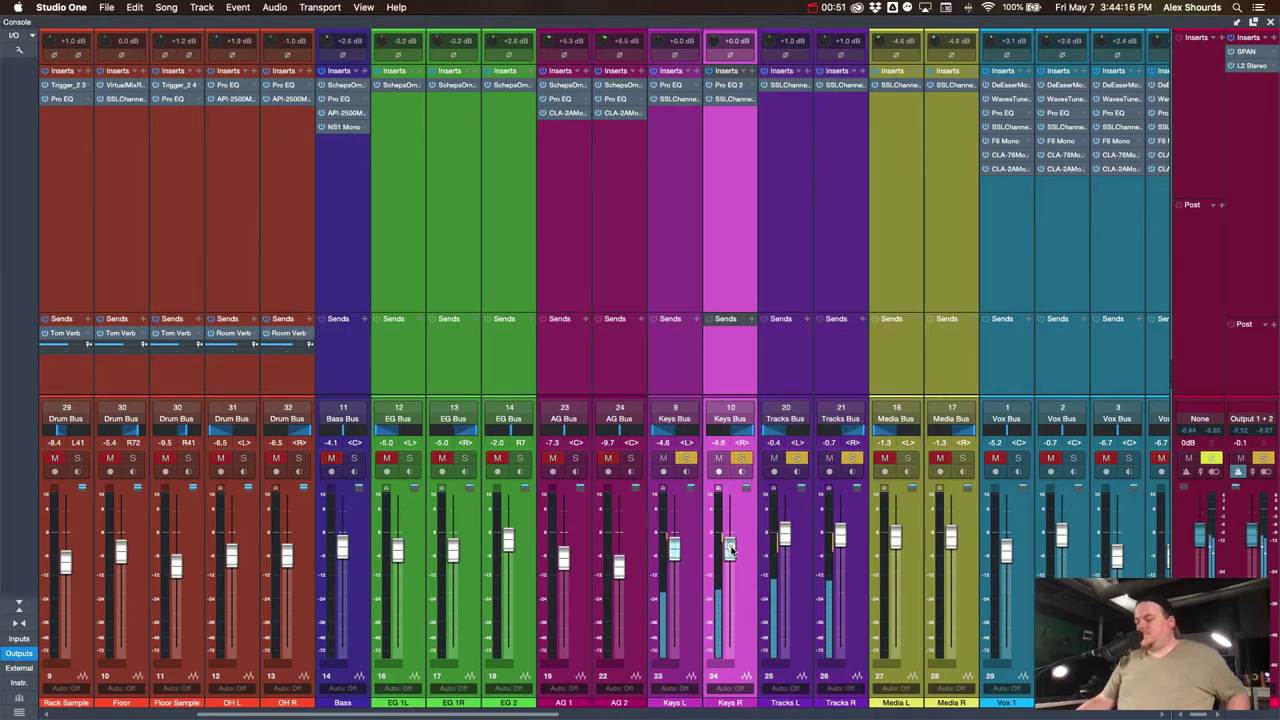
pyautogui.scroll(2, 731, 549)
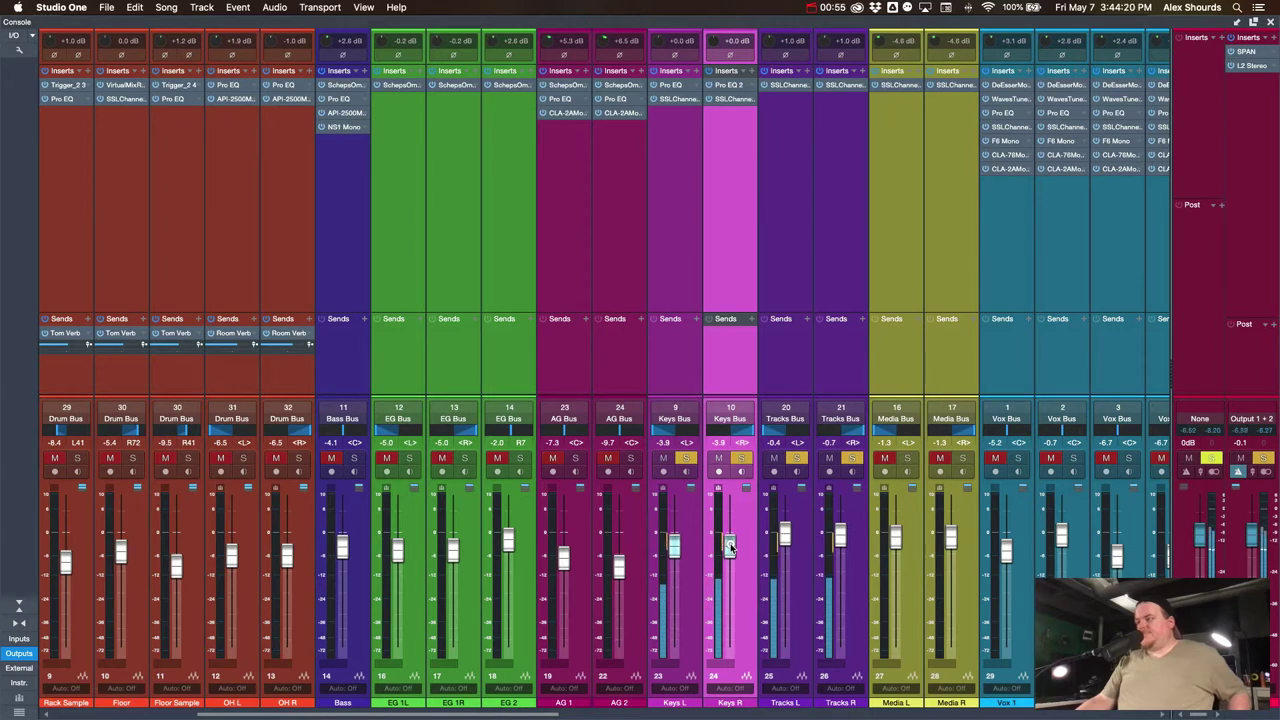
pyautogui.scroll(1, 731, 546)
pyautogui.scroll(-3, 786, 540)
pyautogui.scroll(-1, 786, 545)
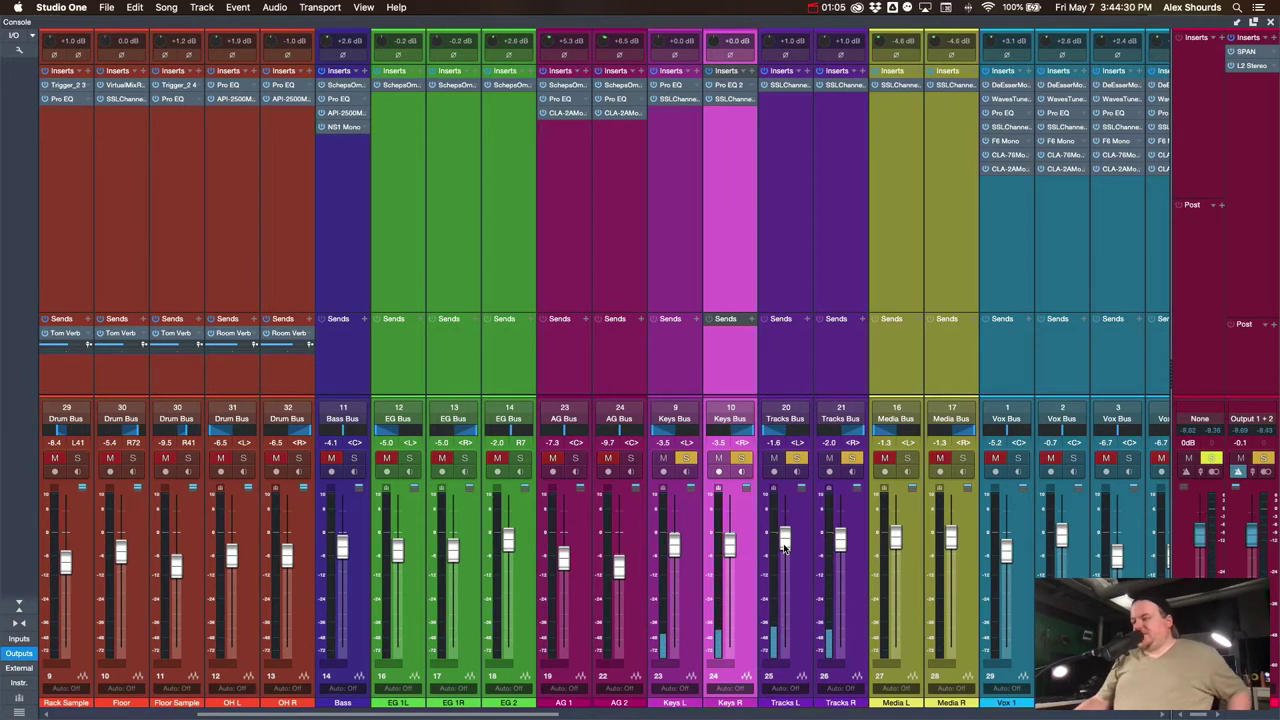
# Step: Select Keys L and Keys R and raise them together via -2.2 and -1.8 to -0.9 dB
pyautogui.click(809, 528)
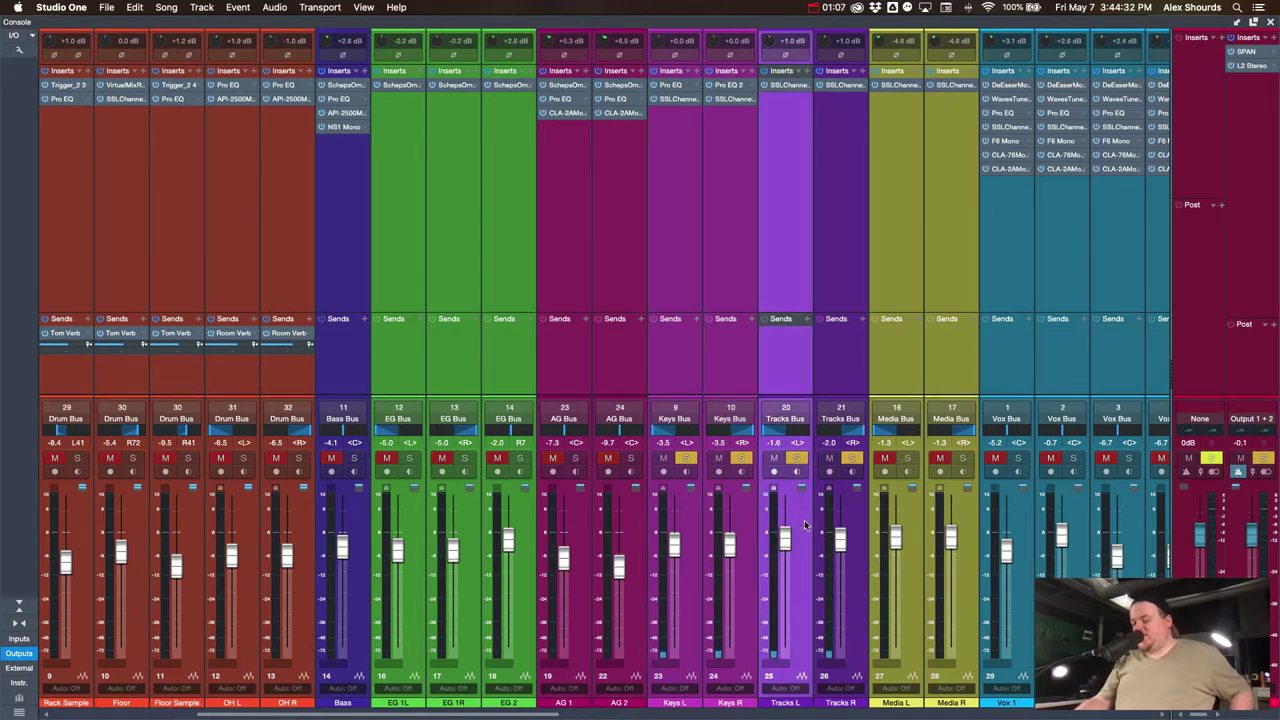
pyautogui.hscroll(1, 806, 524)
pyautogui.hscroll(2, 806, 524)
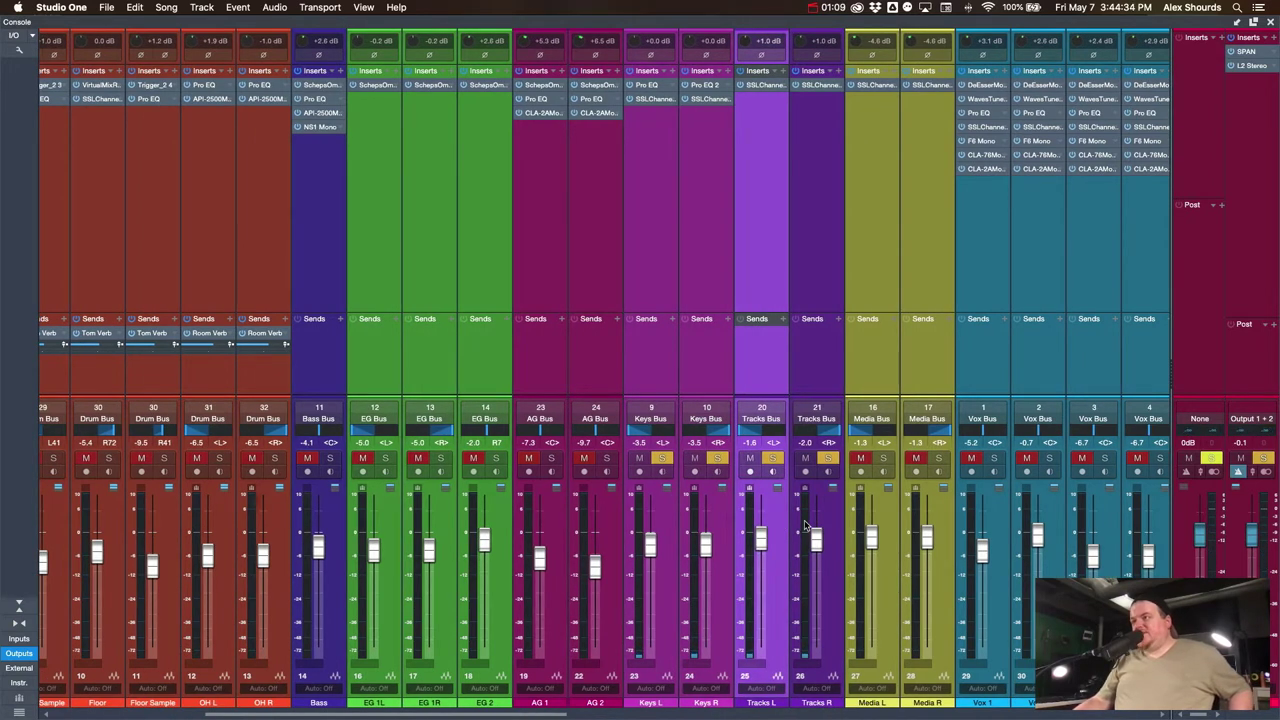
pyautogui.moveTo(806, 528)
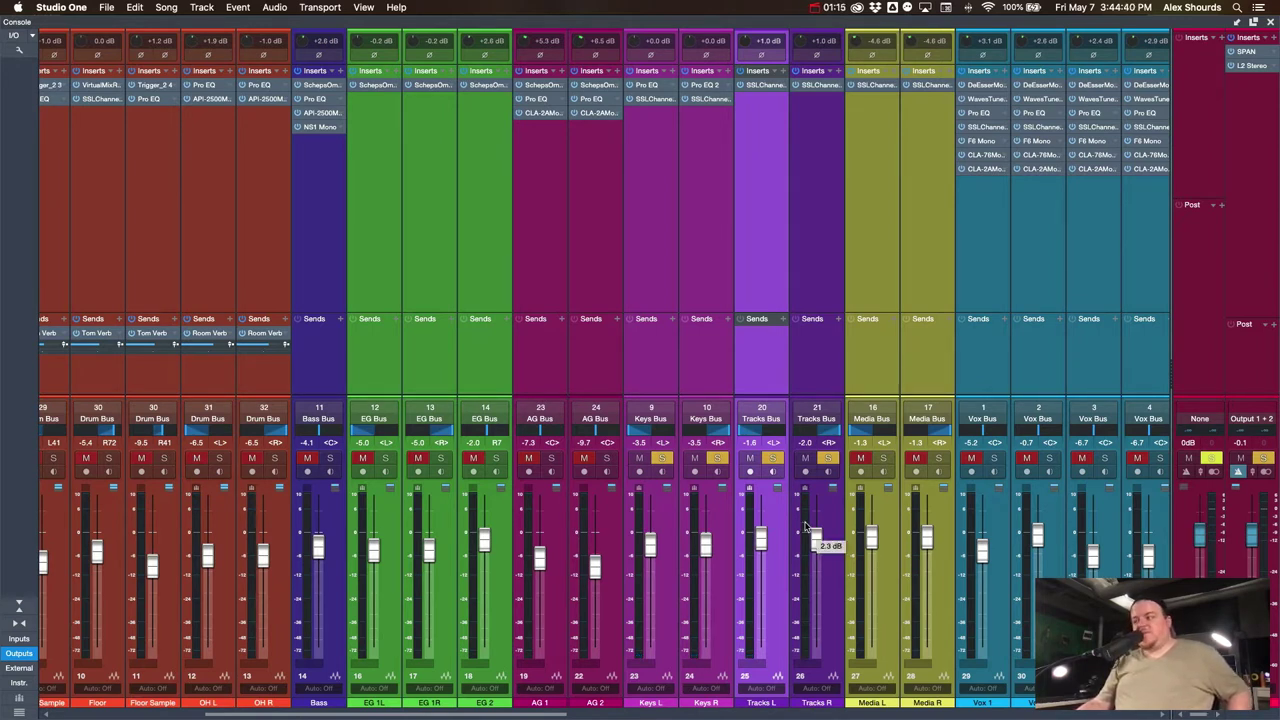
pyautogui.click(671, 516)
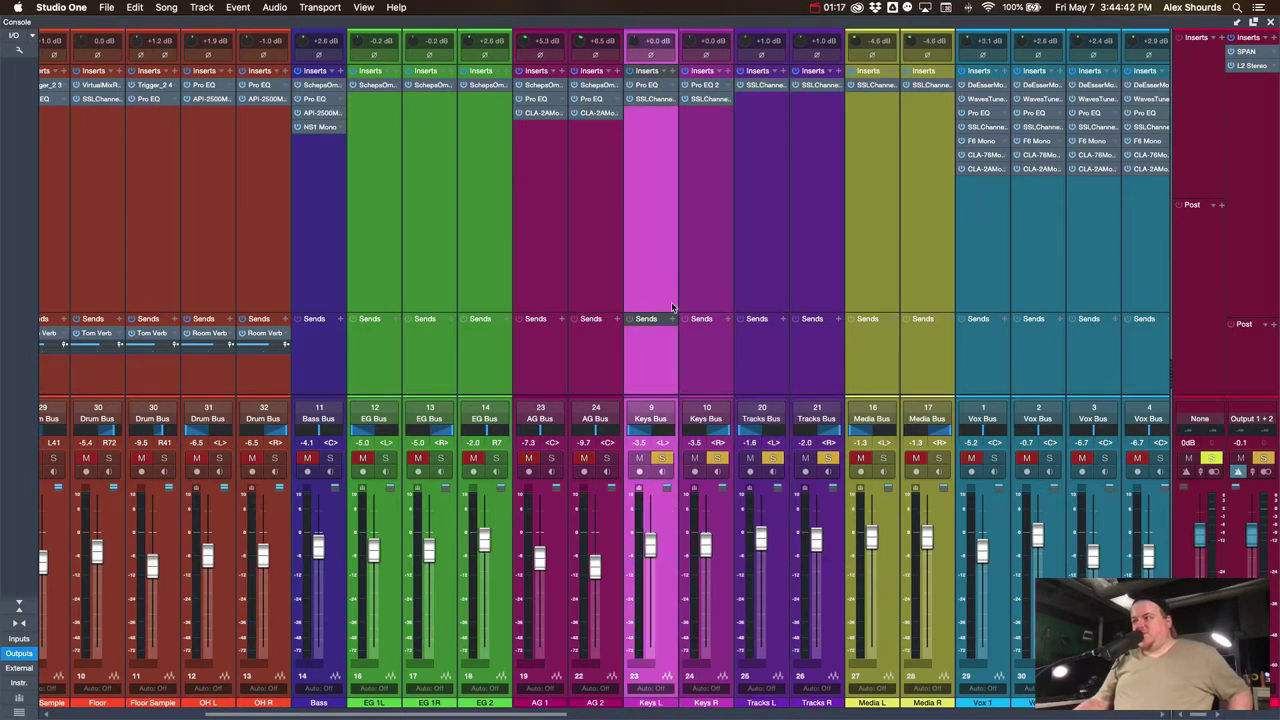
pyautogui.keyDown('shift'); pyautogui.click(700, 527); pyautogui.keyUp('shift')
pyautogui.click(766, 510)
pyautogui.keyDown('shift'); pyautogui.click(822, 503); pyautogui.keyUp('shift')
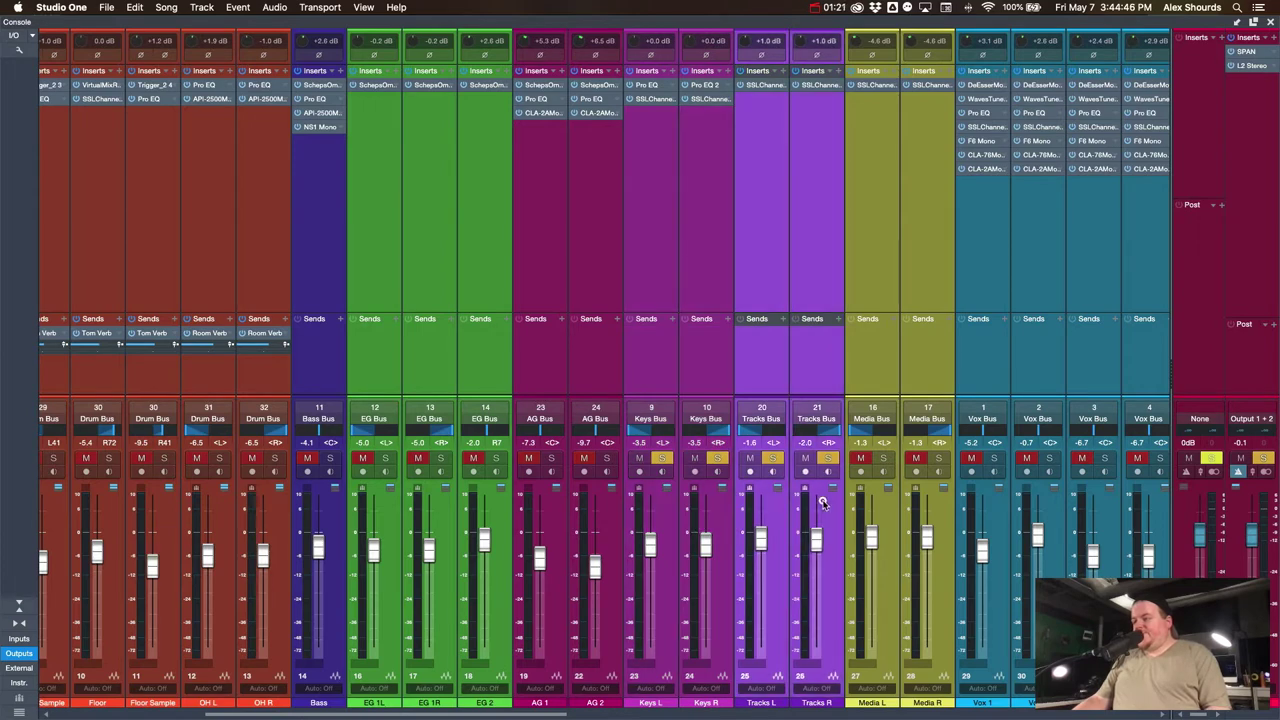
pyautogui.moveTo(707, 550); pyautogui.dragTo(706, 543)
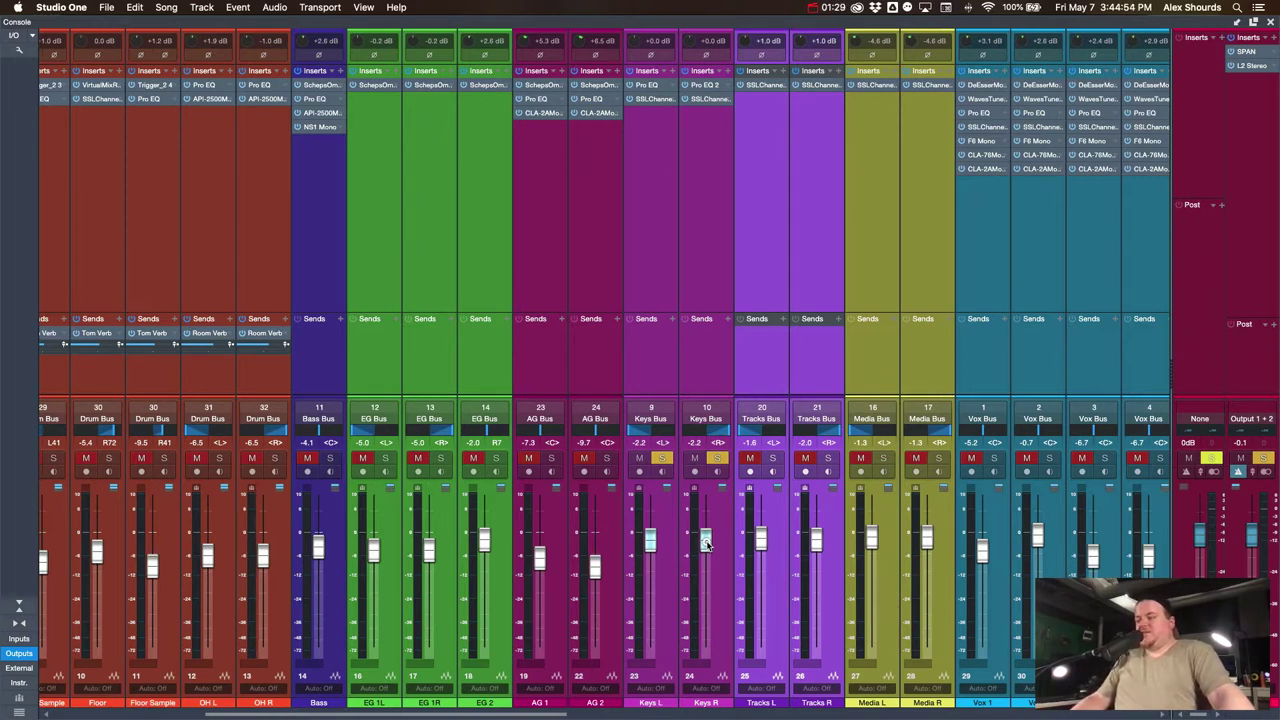
pyautogui.moveTo(706, 543); pyautogui.dragTo(704, 540)
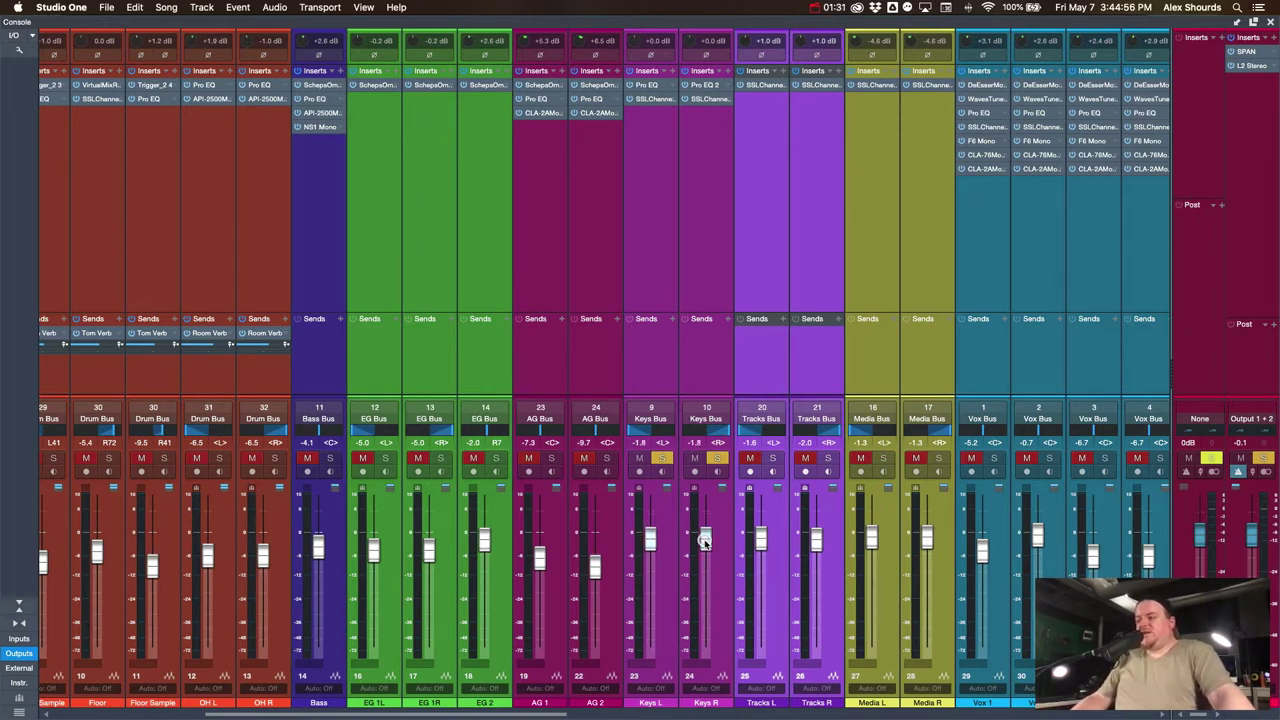
pyautogui.hscroll(-1, 710, 538)
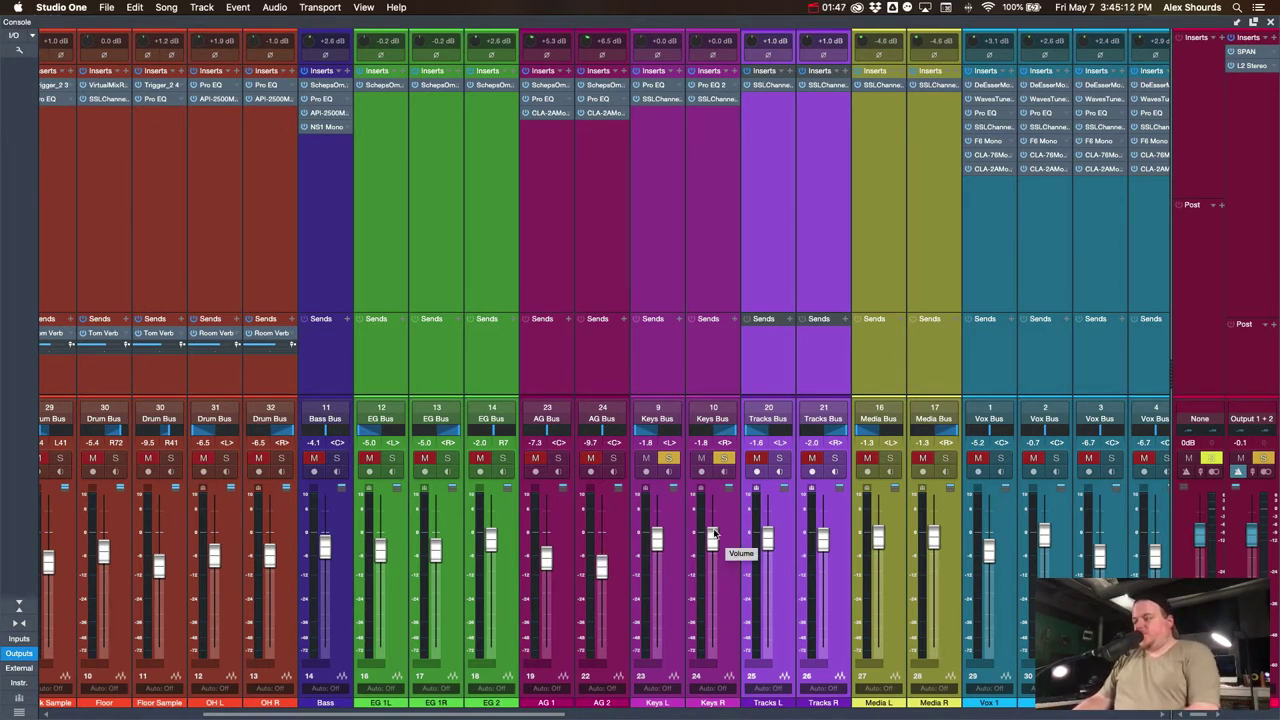
pyautogui.moveTo(712, 543); pyautogui.dragTo(716, 539)
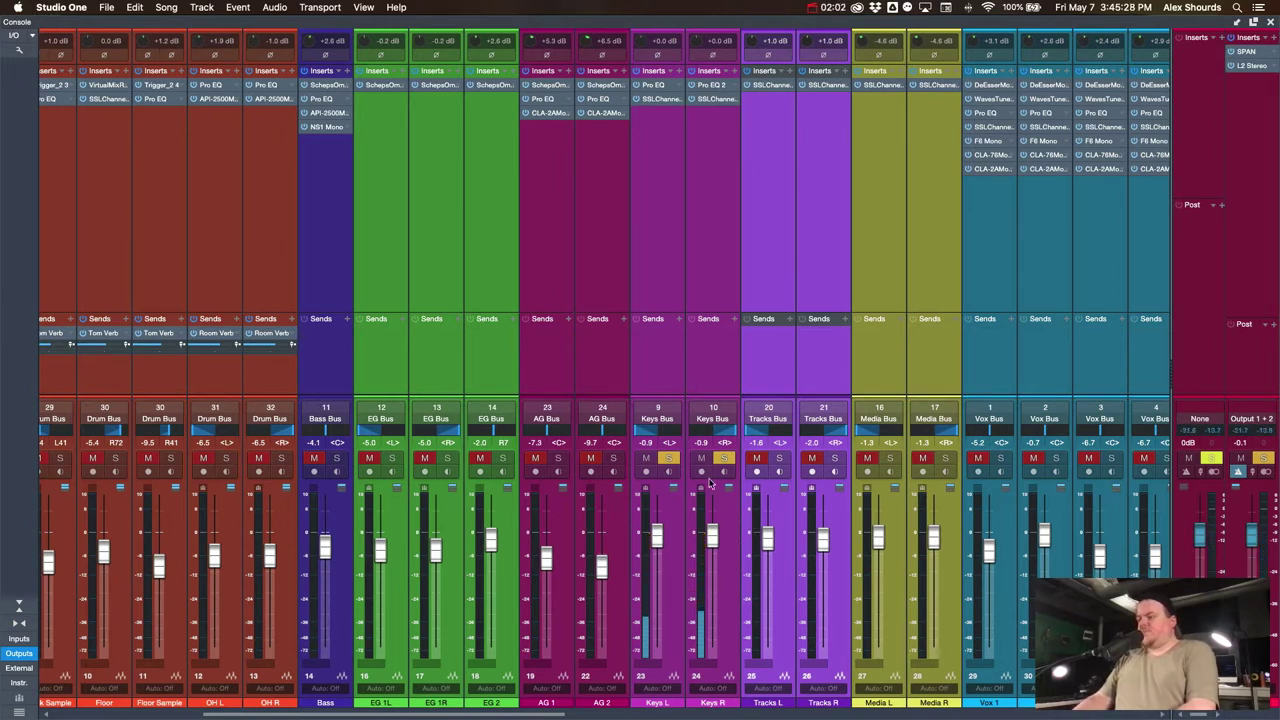
# Step: Inspect the Keys L Pro EQ² and SSL Channel inserts, then unsolo the keys channels
pyautogui.click(662, 90)
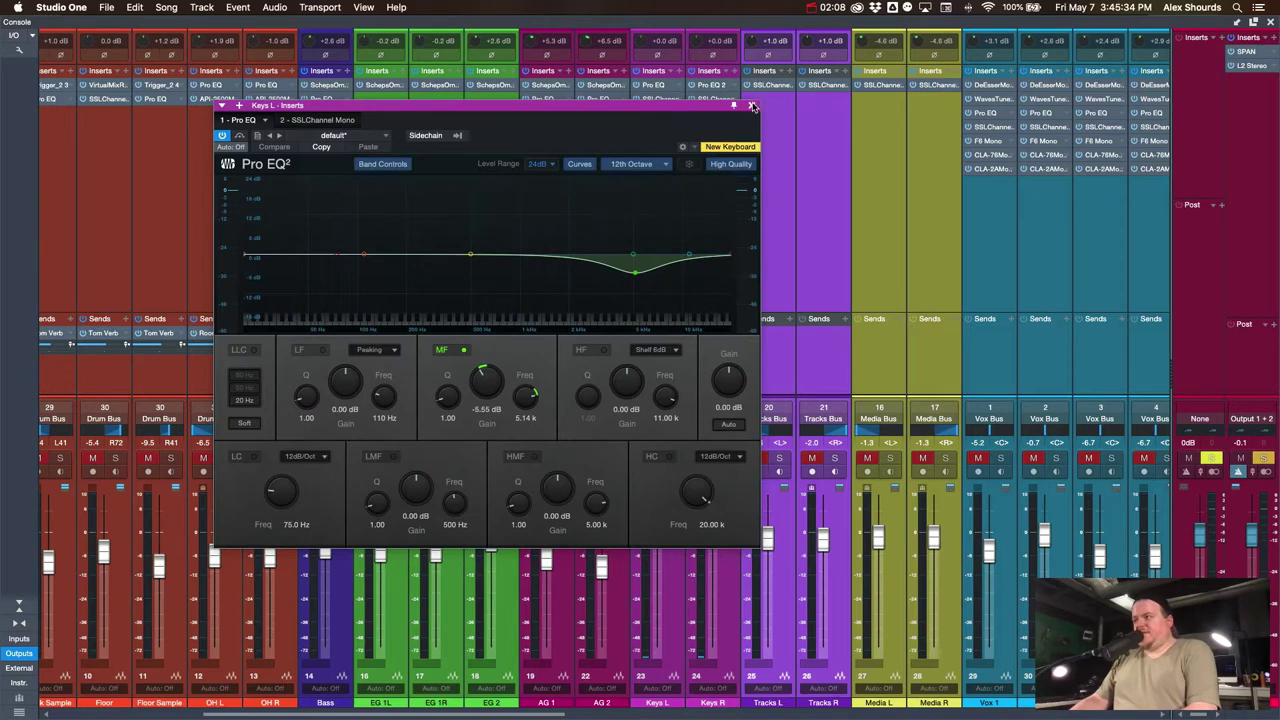
pyautogui.click(752, 105)
pyautogui.click(774, 129)
pyautogui.click(666, 124)
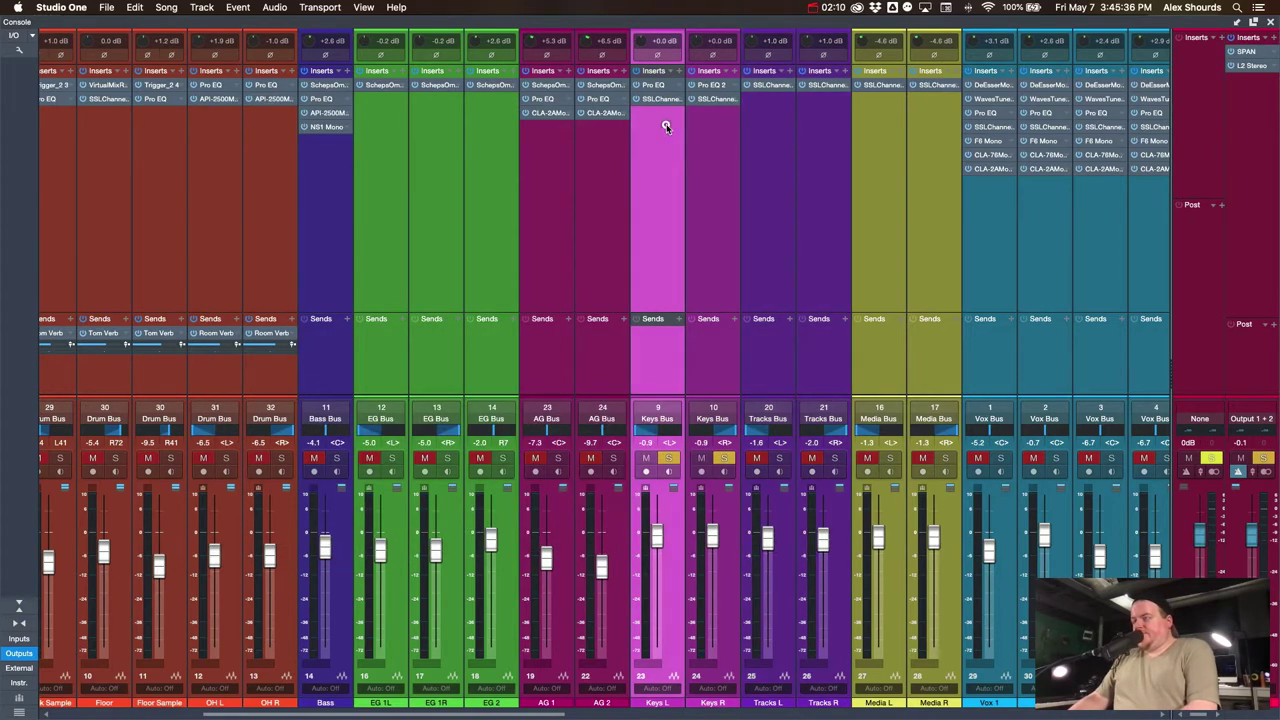
pyautogui.click(664, 100)
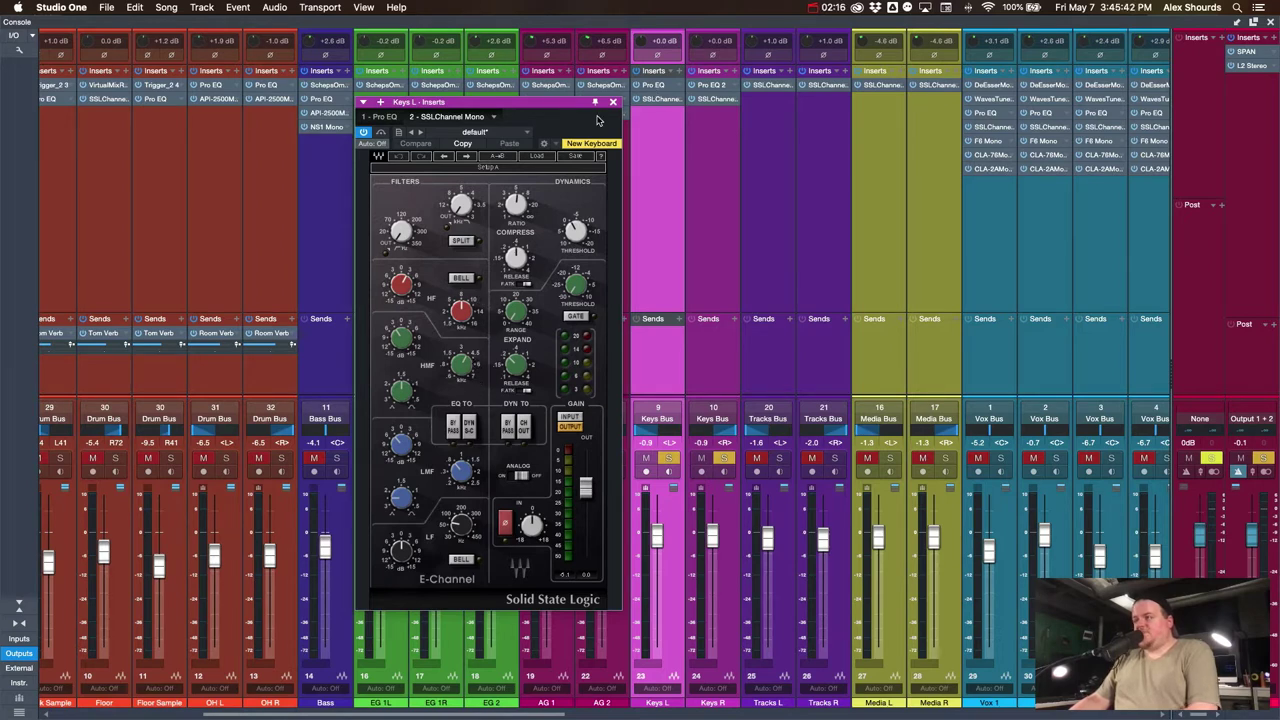
pyautogui.click(613, 102)
pyautogui.click(668, 458)
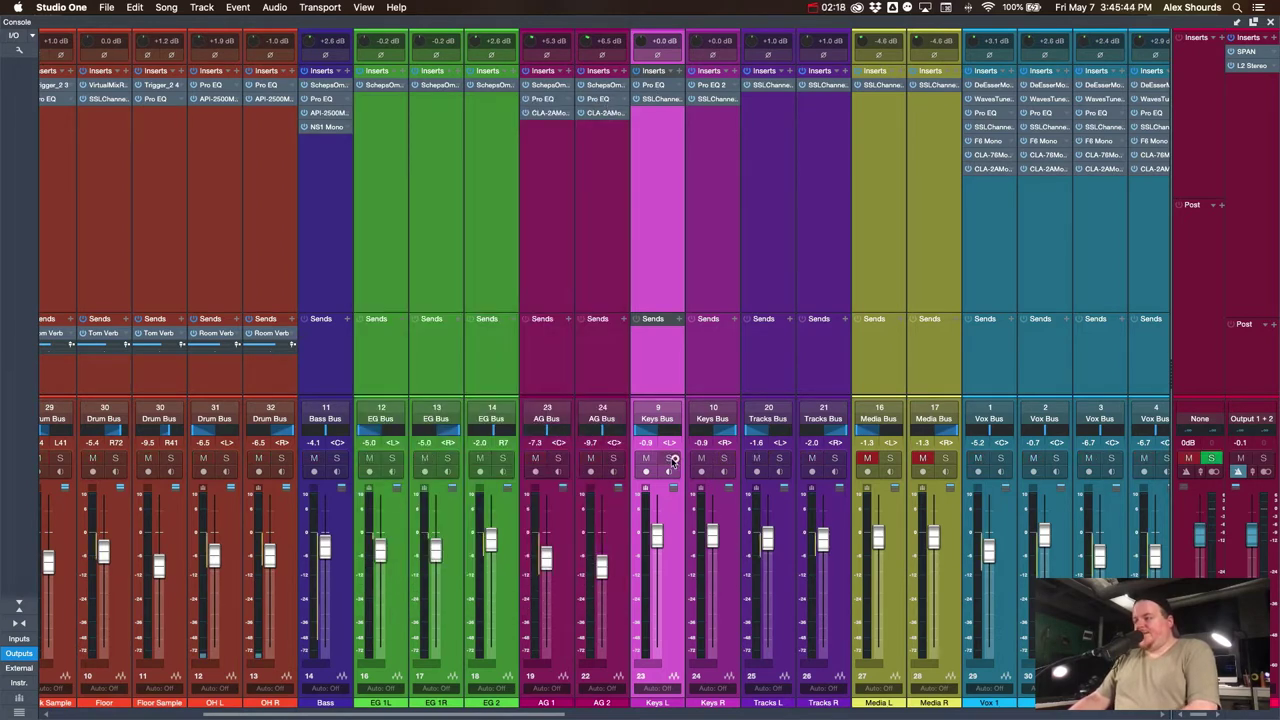
pyautogui.click(788, 514)
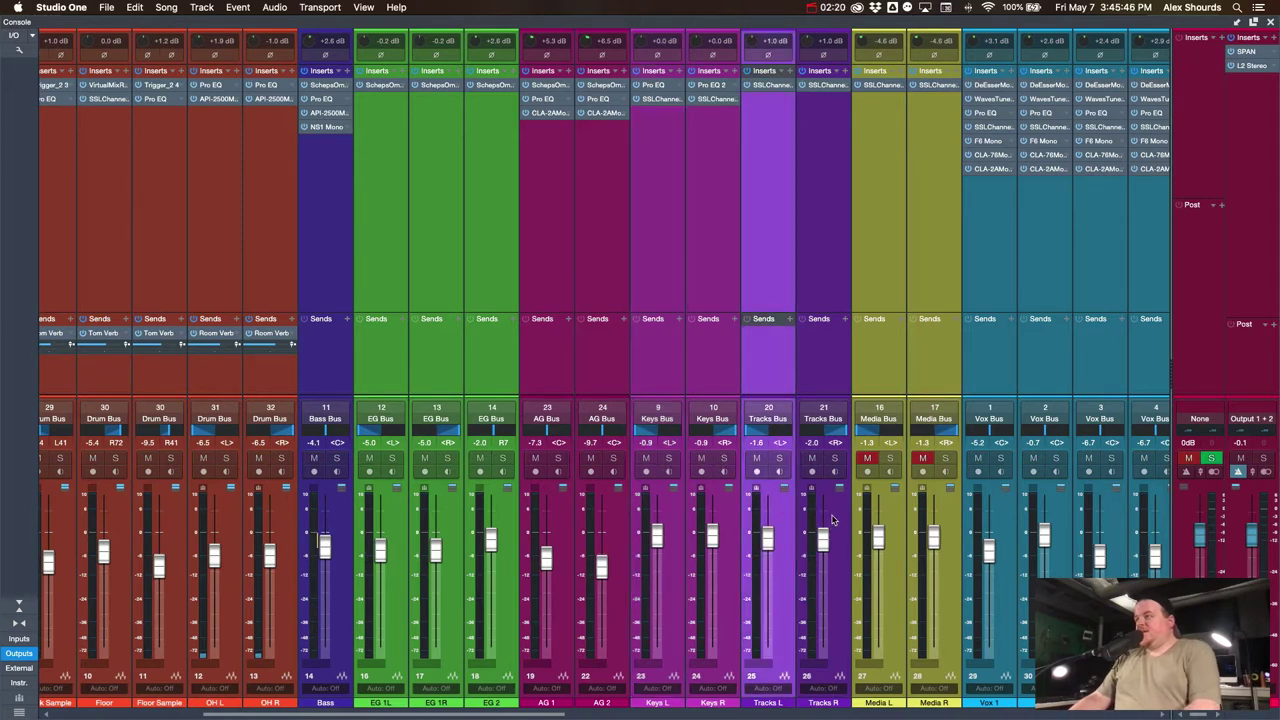
pyautogui.keyDown('shift'); pyautogui.click(828, 520); pyautogui.keyUp('shift')
pyautogui.click(773, 88)
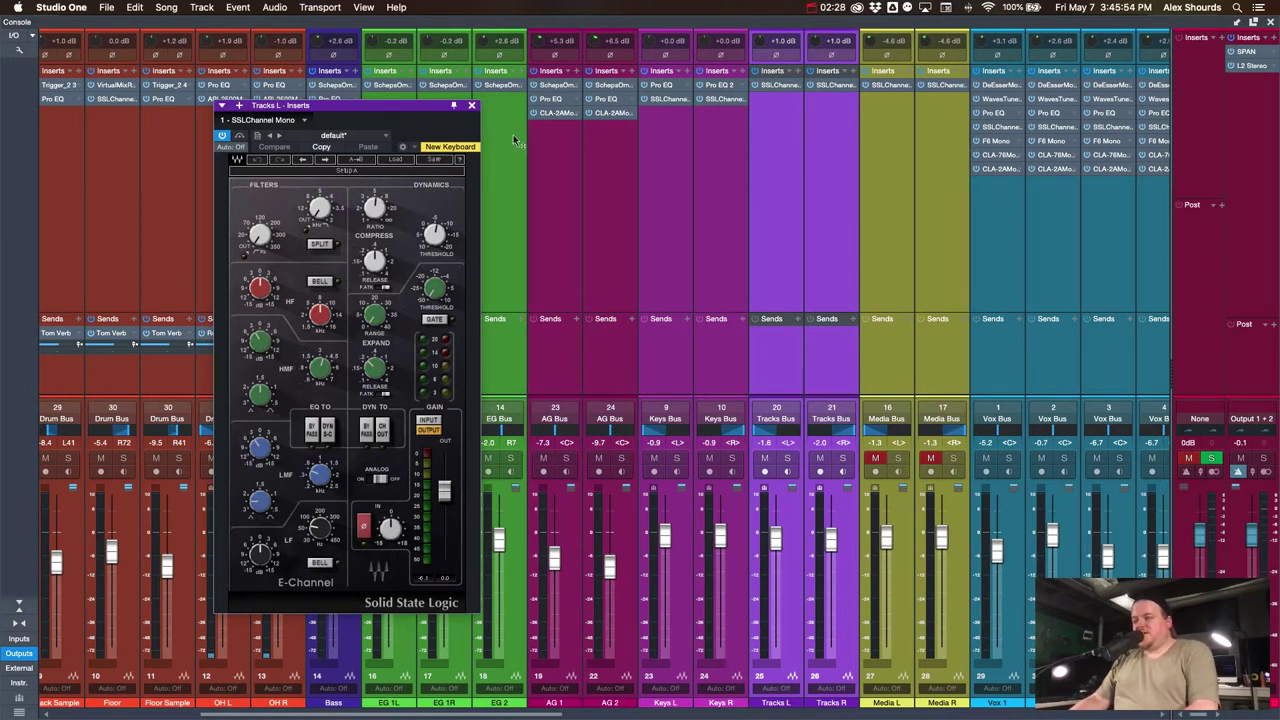
pyautogui.click(471, 105)
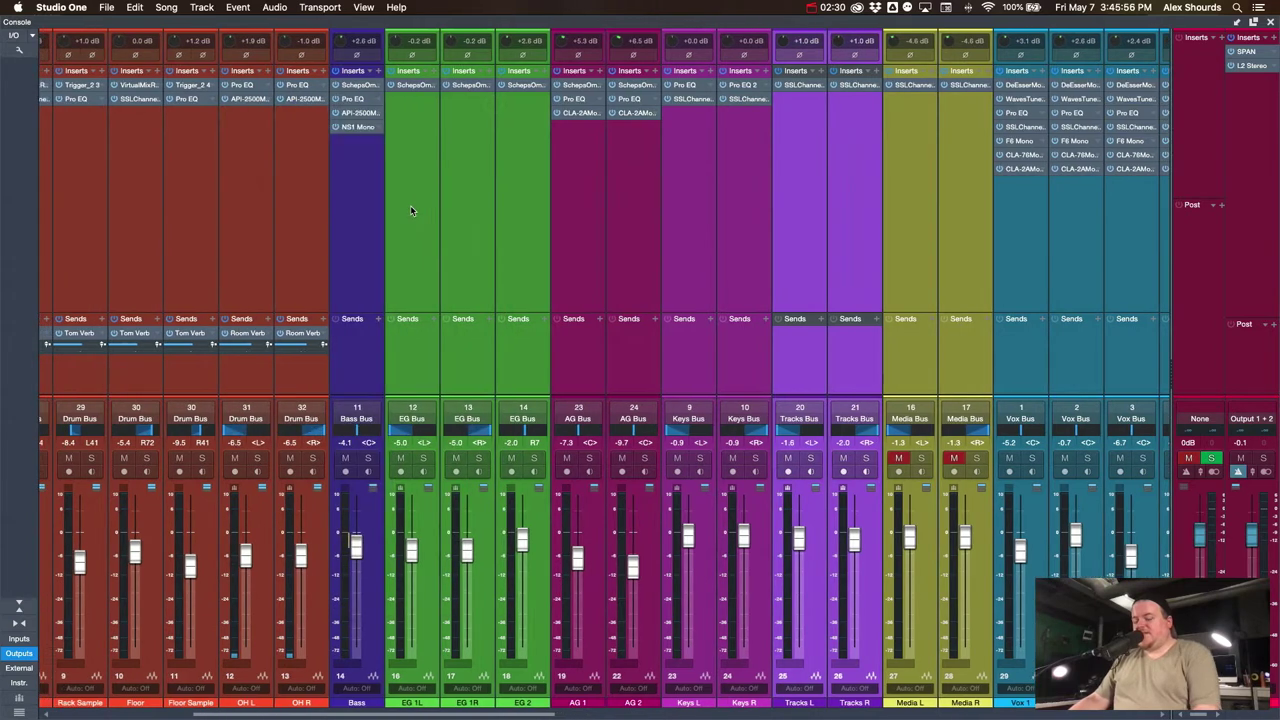
pyautogui.hscroll(-1, 410, 205)
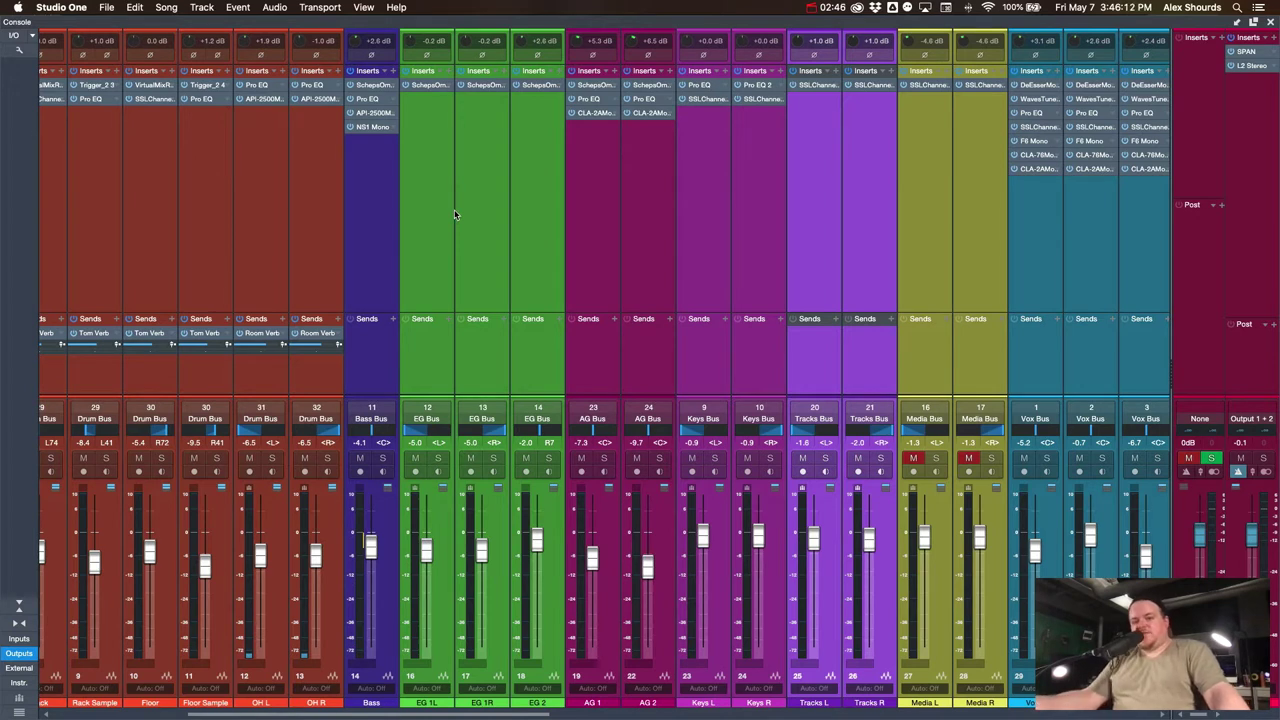
pyautogui.click(812, 383)
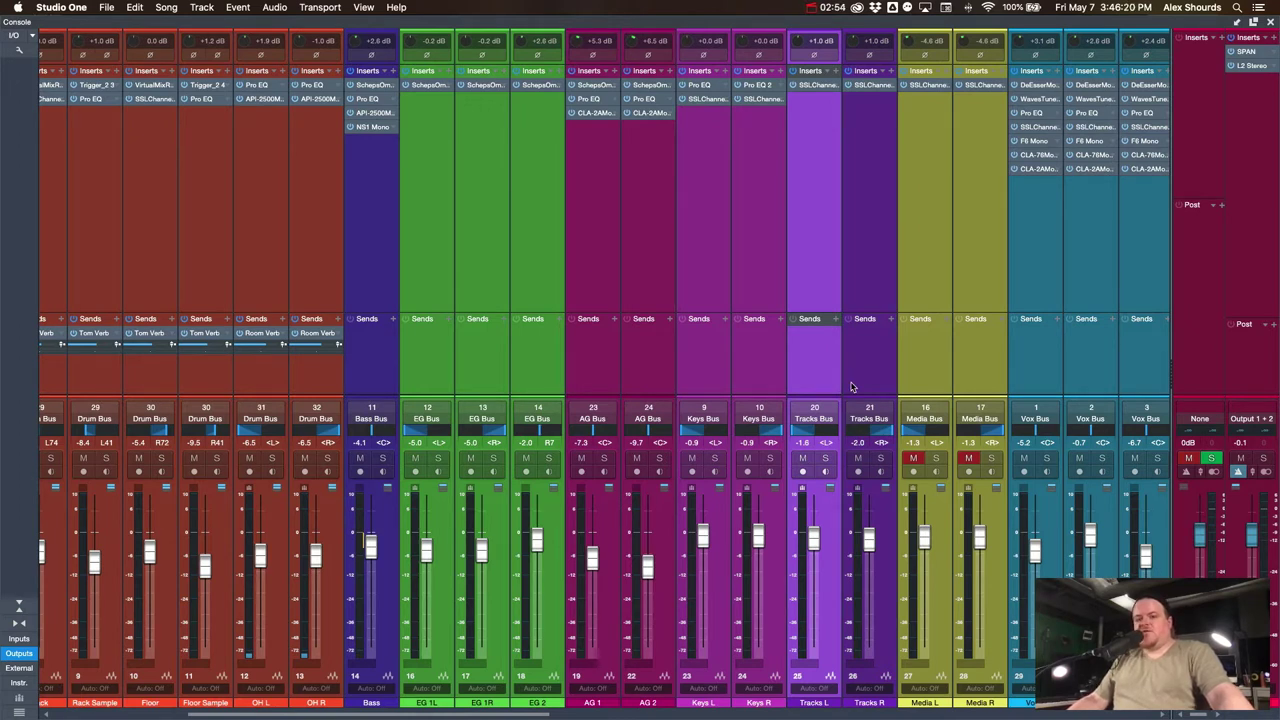
pyautogui.click(851, 387)
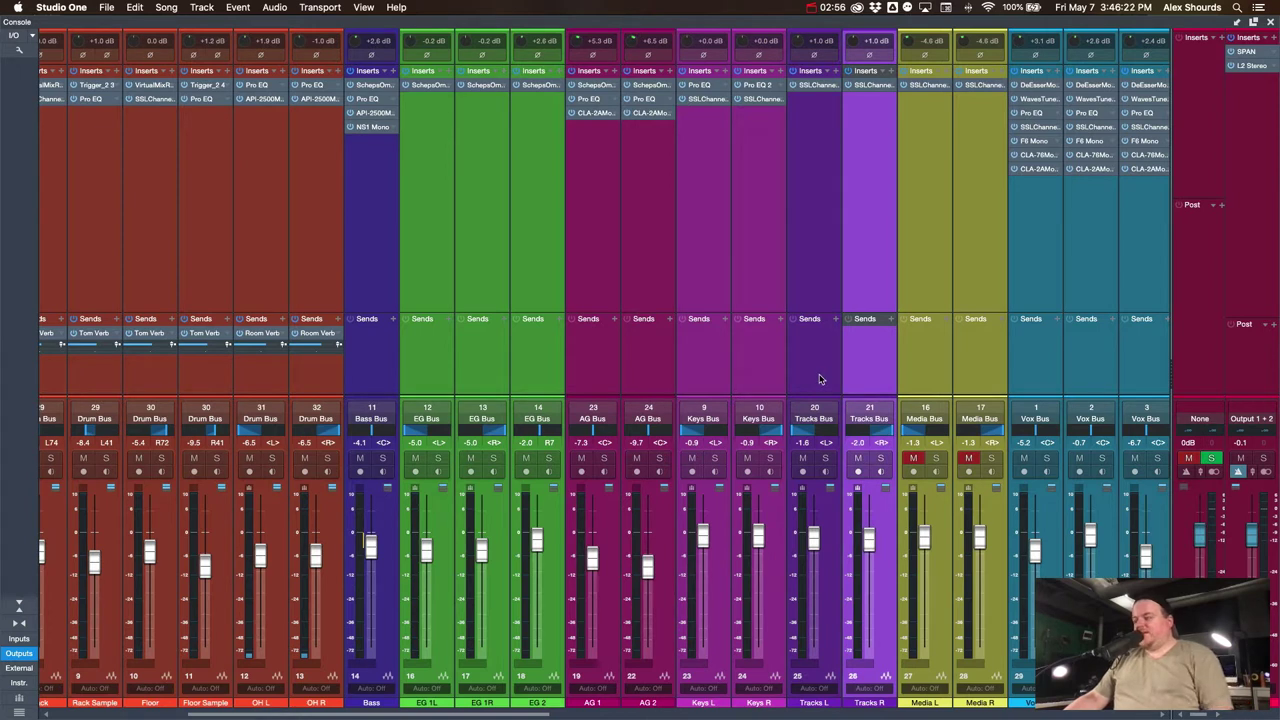
# Step: Solo Tracks L/R, raise Tracks L to -1.3 dB, and open its SSL Channel plugin
pyautogui.keyDown('shift'); pyautogui.click(818, 376); pyautogui.keyUp('shift')
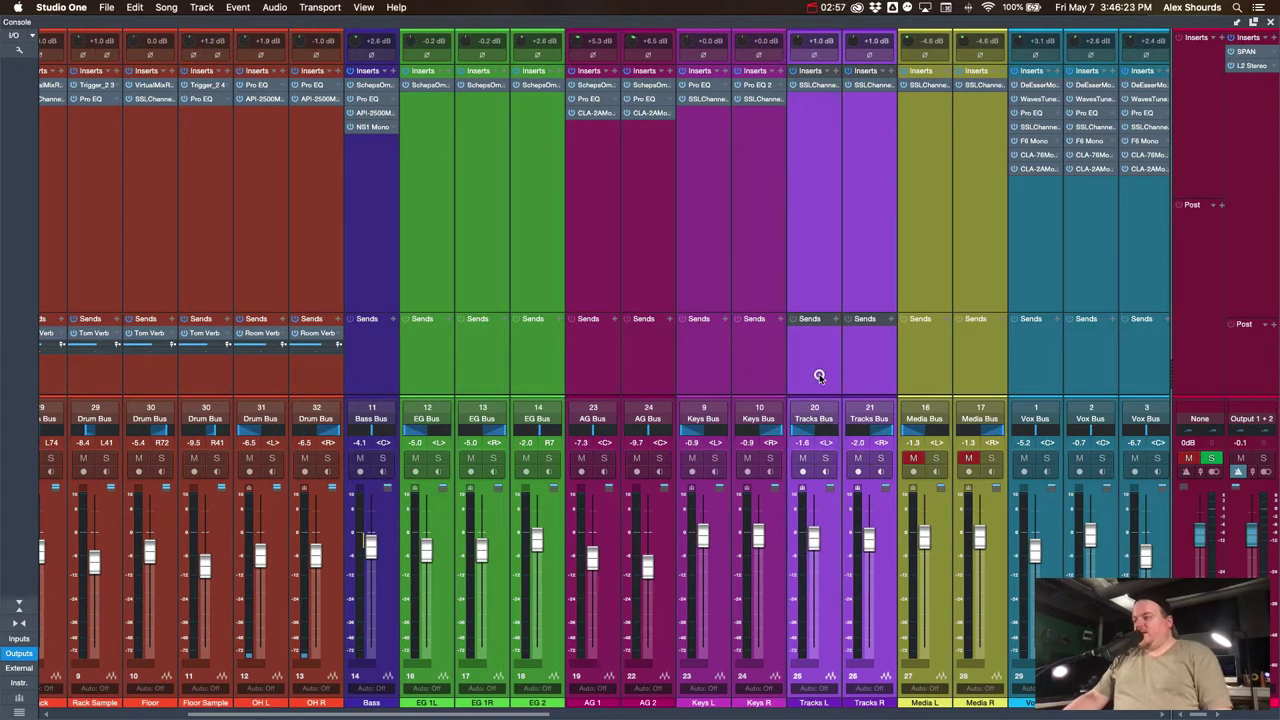
pyautogui.click(829, 460)
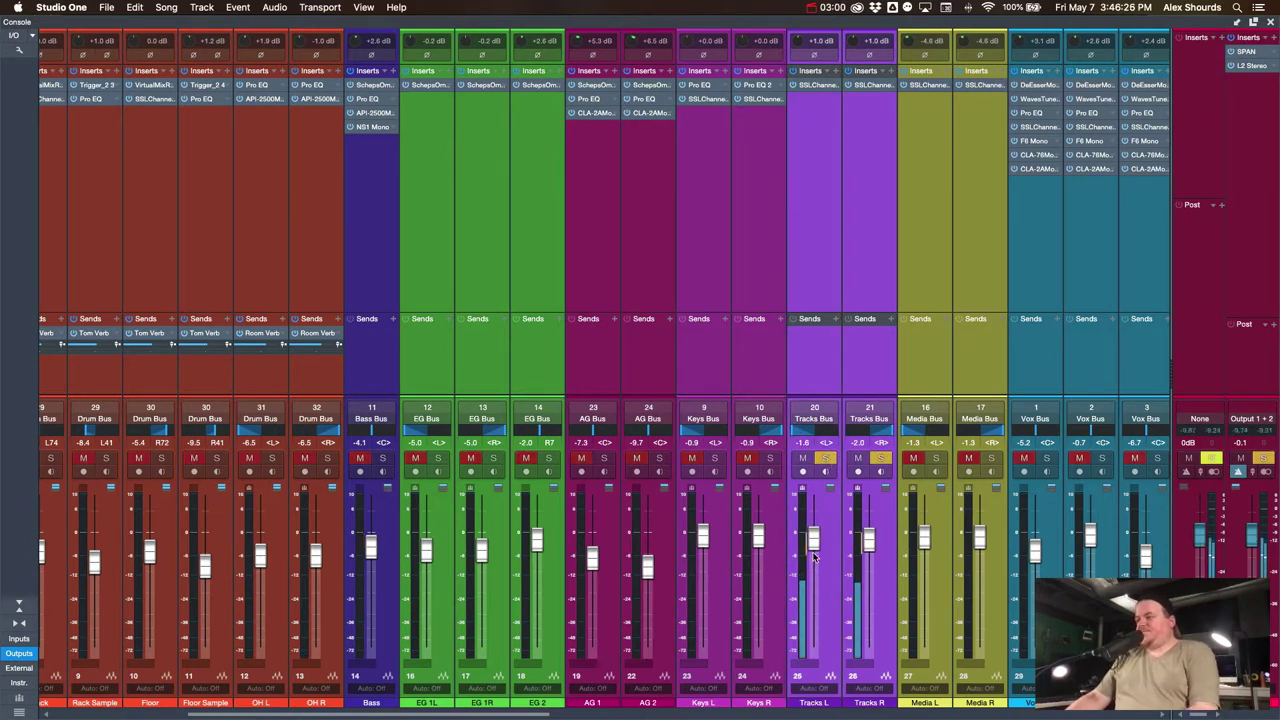
pyautogui.moveTo(813, 555); pyautogui.dragTo(813, 550)
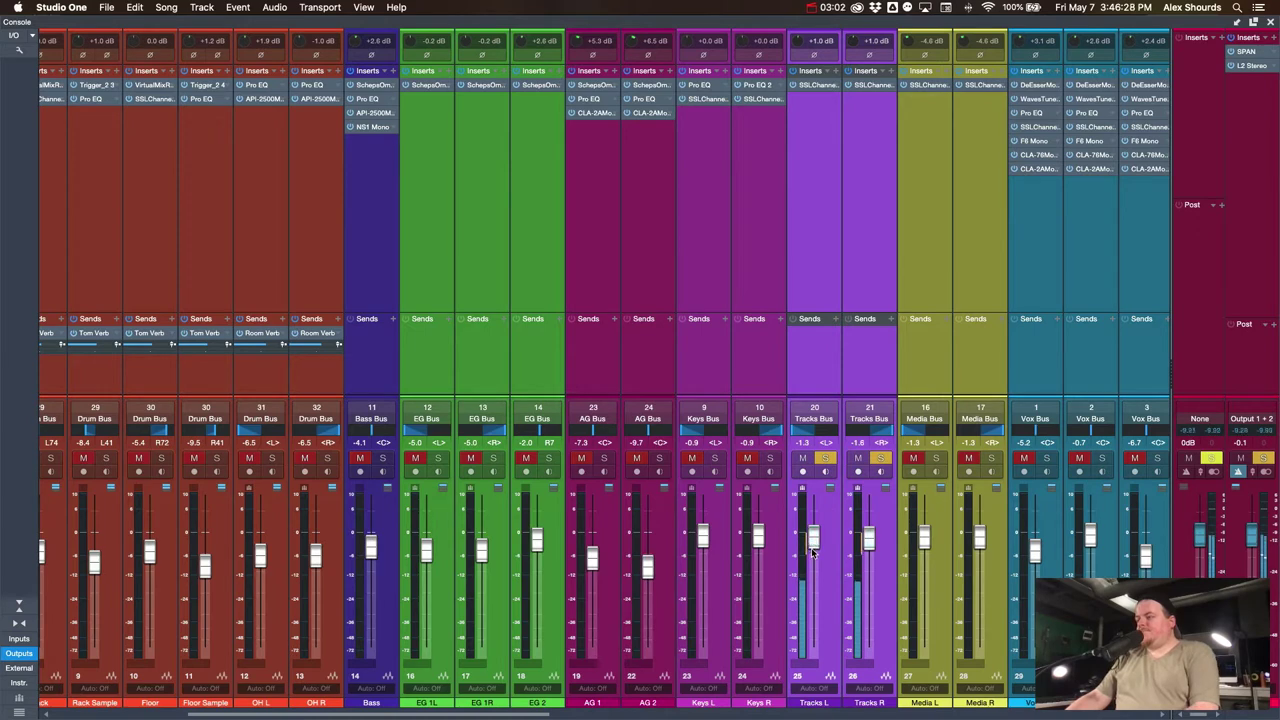
pyautogui.click(814, 85)
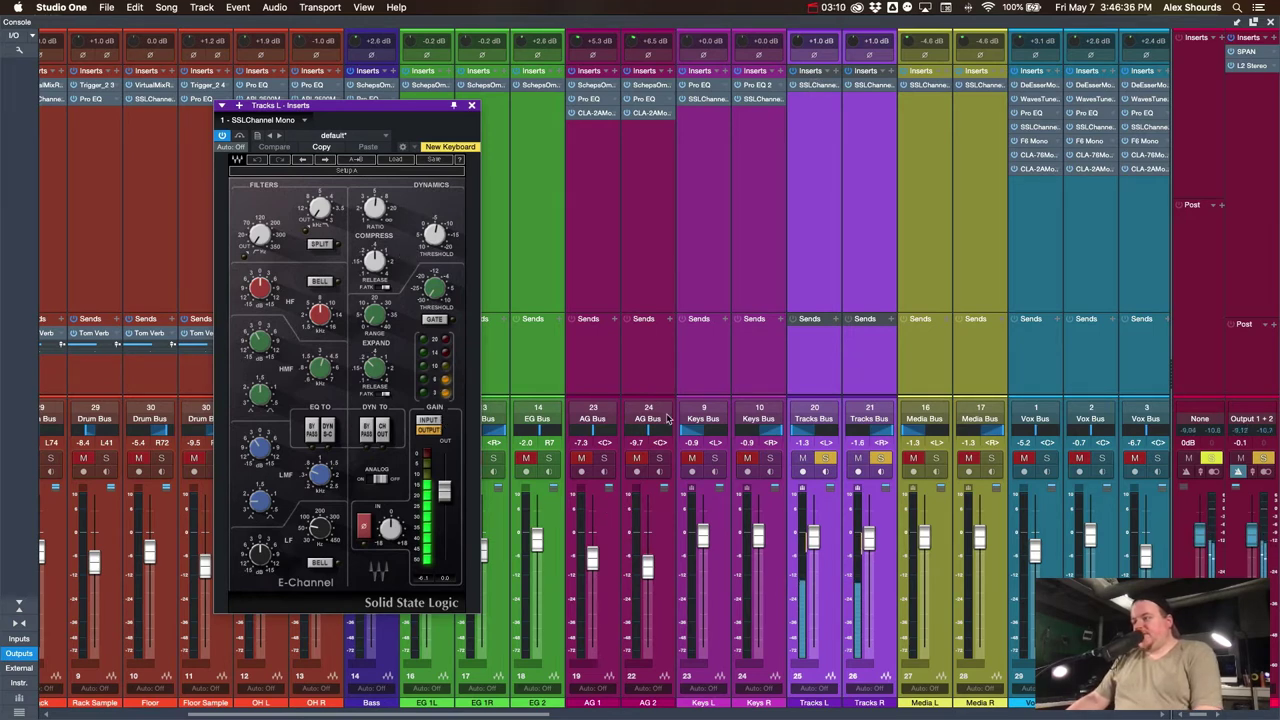
pyautogui.hscroll(-5, 667, 418)
pyautogui.hscroll(-2, 667, 418)
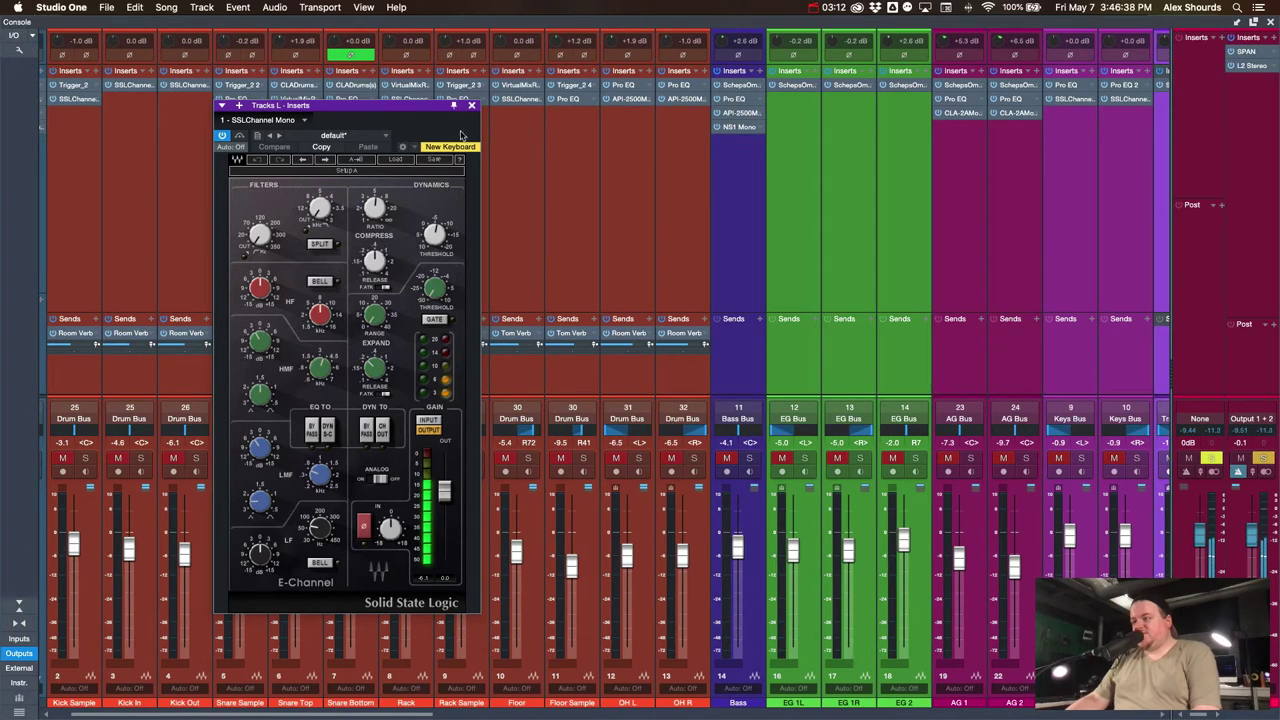
# Step: Close the Tracks L SSL Channel window and unsolo the Tracks L/R pair
pyautogui.click(472, 105)
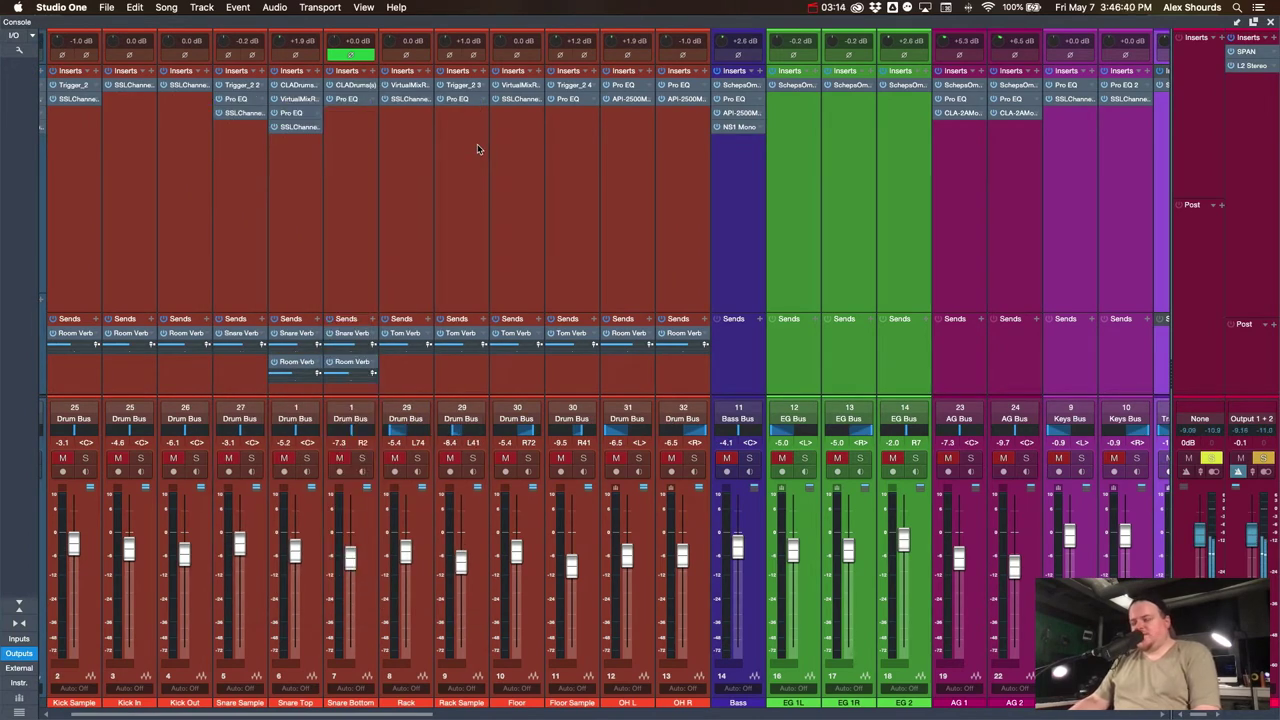
pyautogui.hscroll(5, 765, 175)
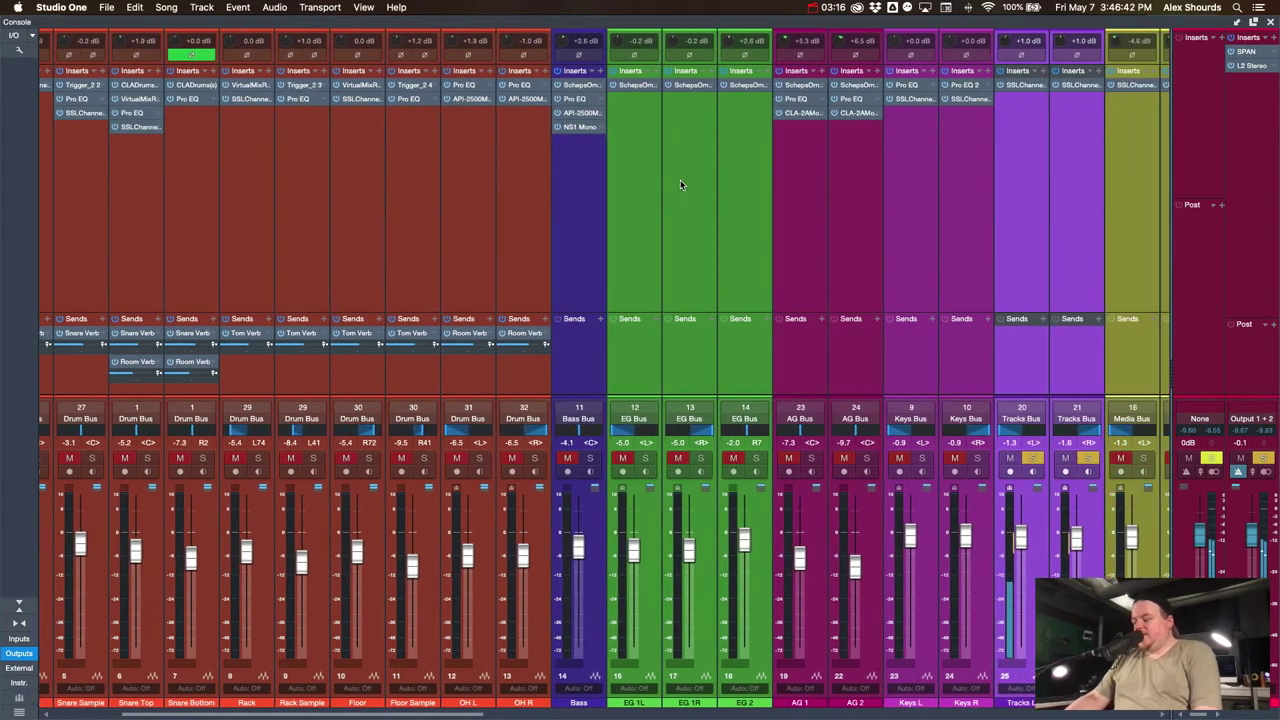
pyautogui.hscroll(2, 680, 185)
pyautogui.hscroll(4, 680, 185)
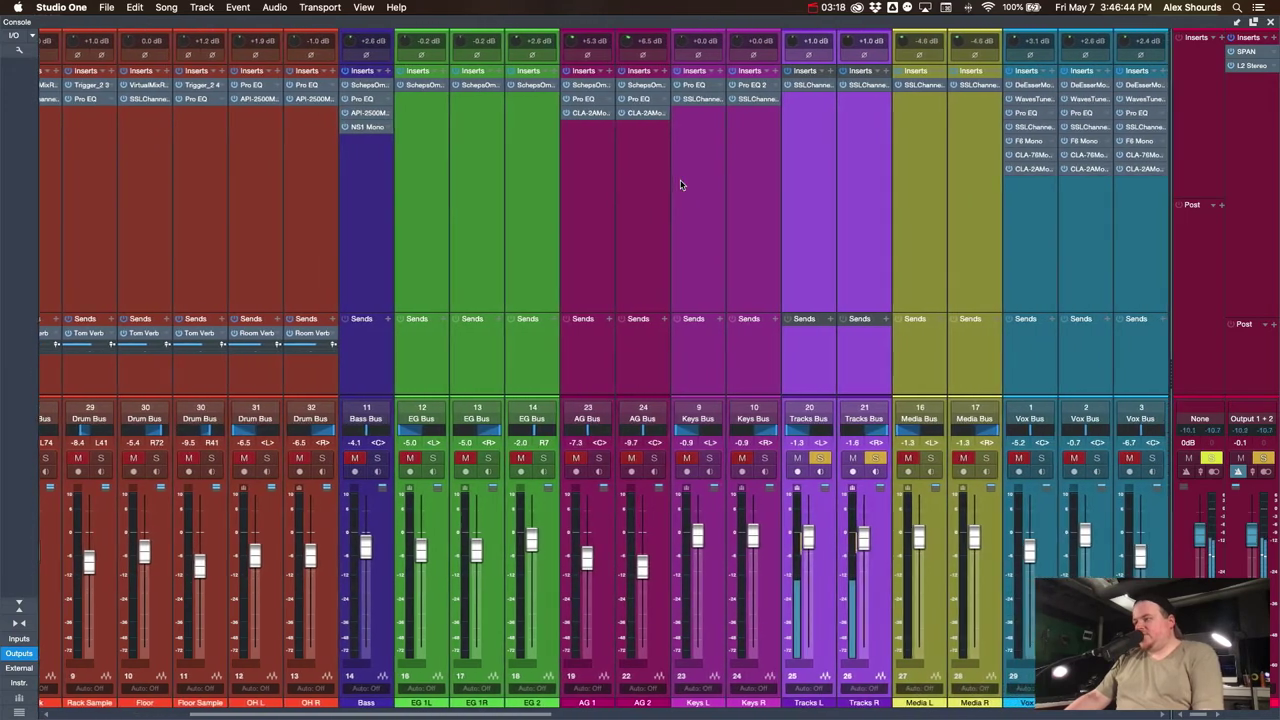
pyautogui.hscroll(1, 834, 355)
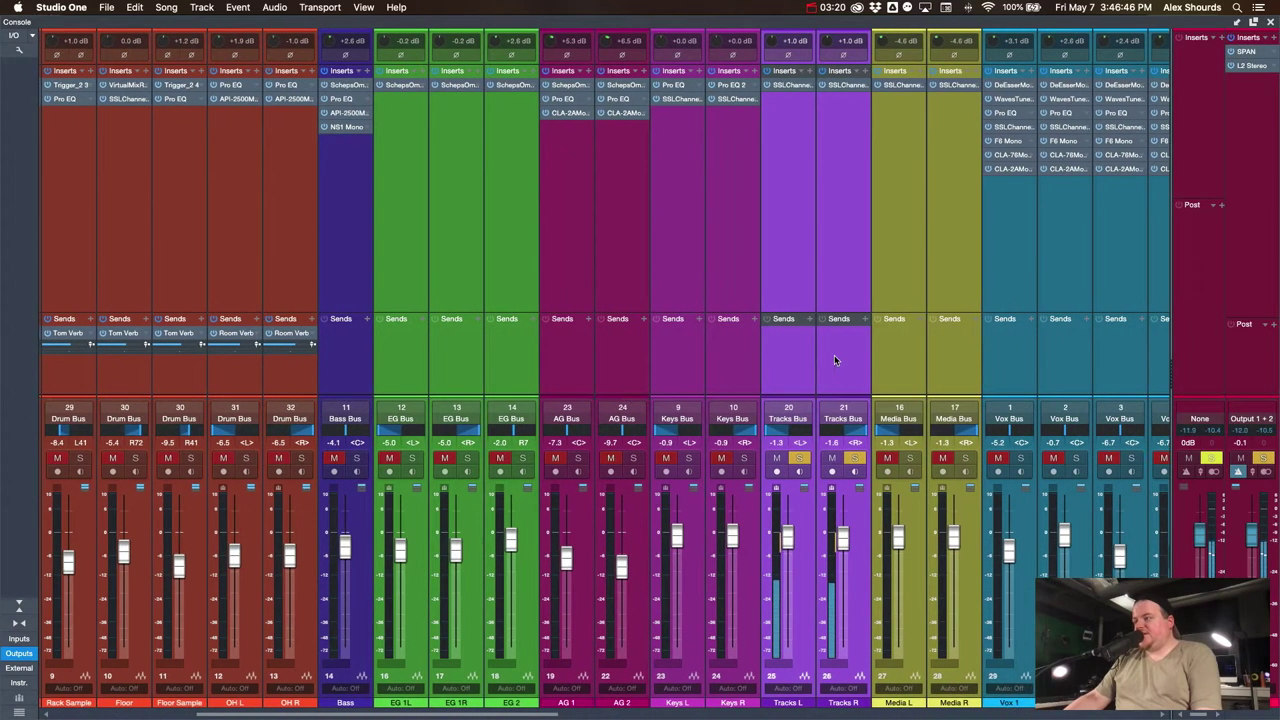
pyautogui.click(800, 458)
# Step: Select the Keys Bus strip, then the Tracks Bus strip instead
pyautogui.hscroll(1, 854, 349)
pyautogui.hscroll(15, 854, 352)
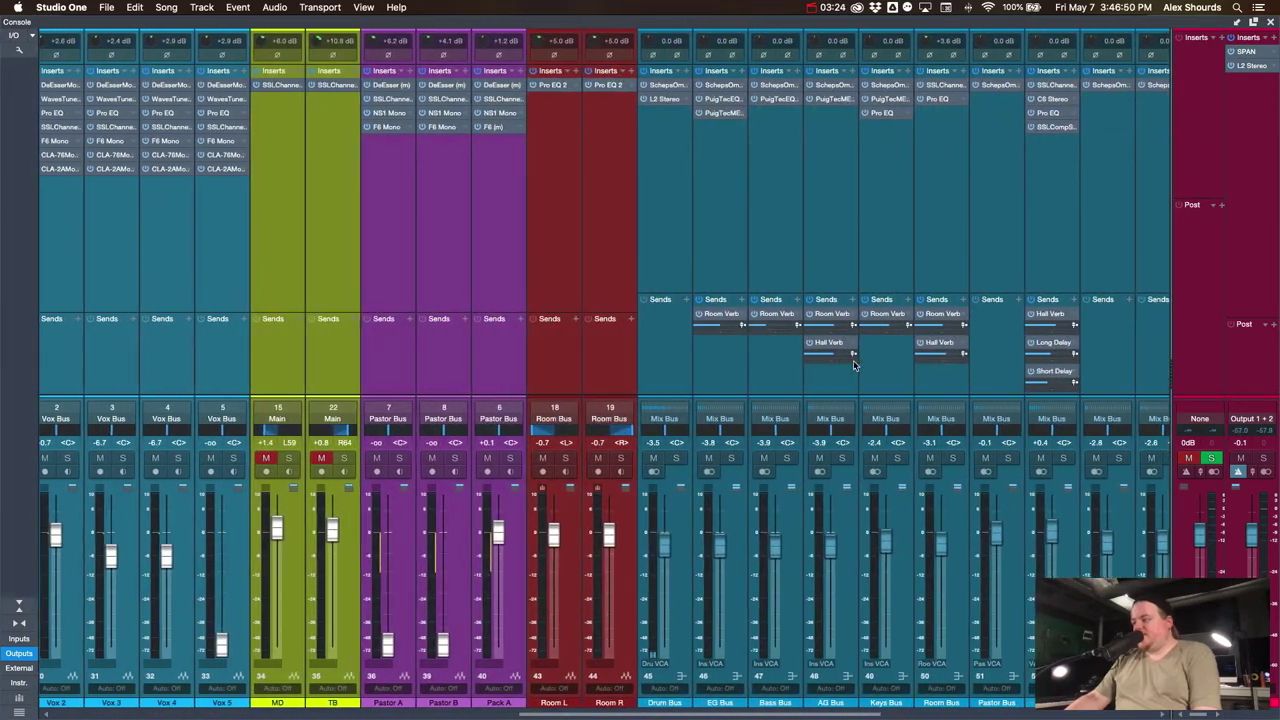
pyautogui.hscroll(4, 853, 360)
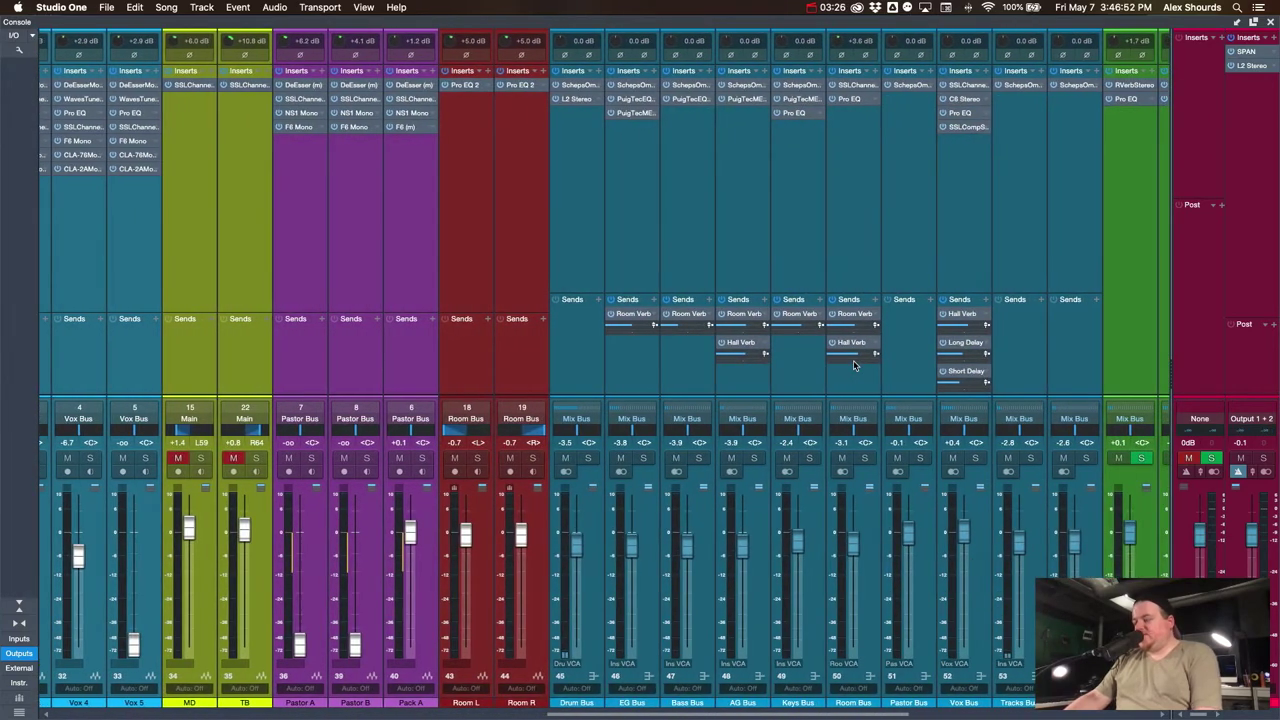
pyautogui.click(801, 375)
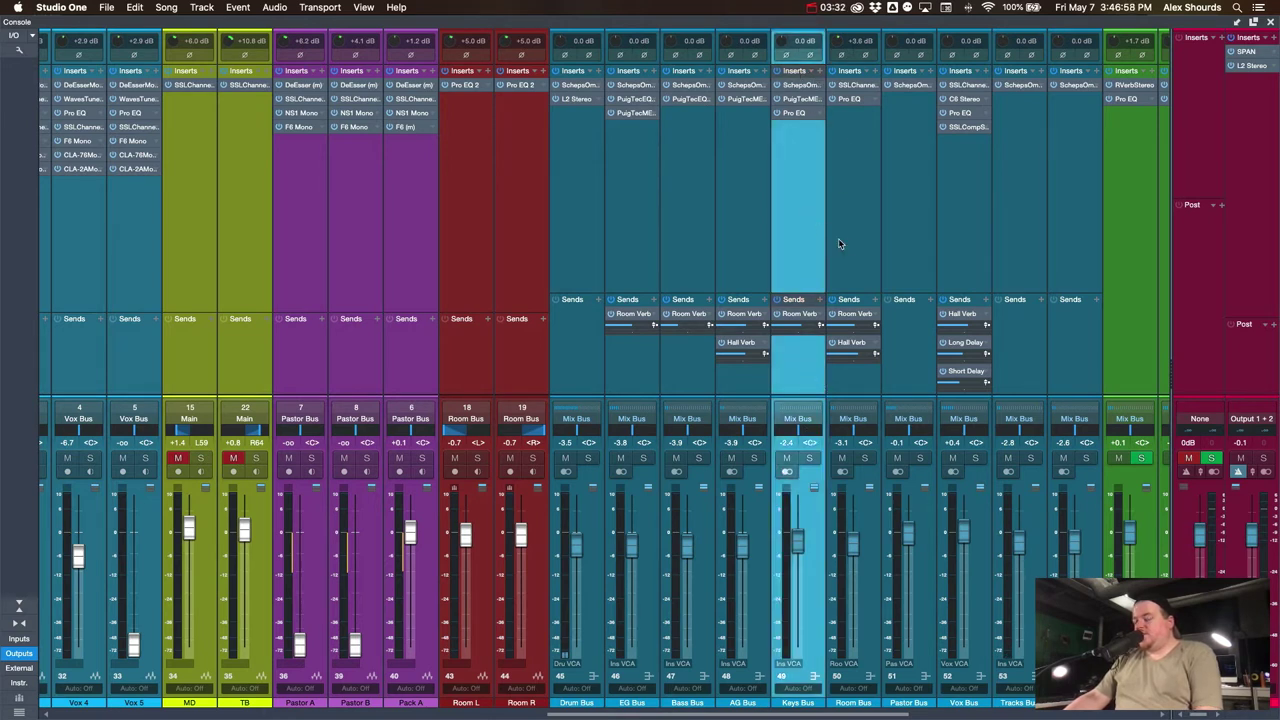
pyautogui.click(1033, 222)
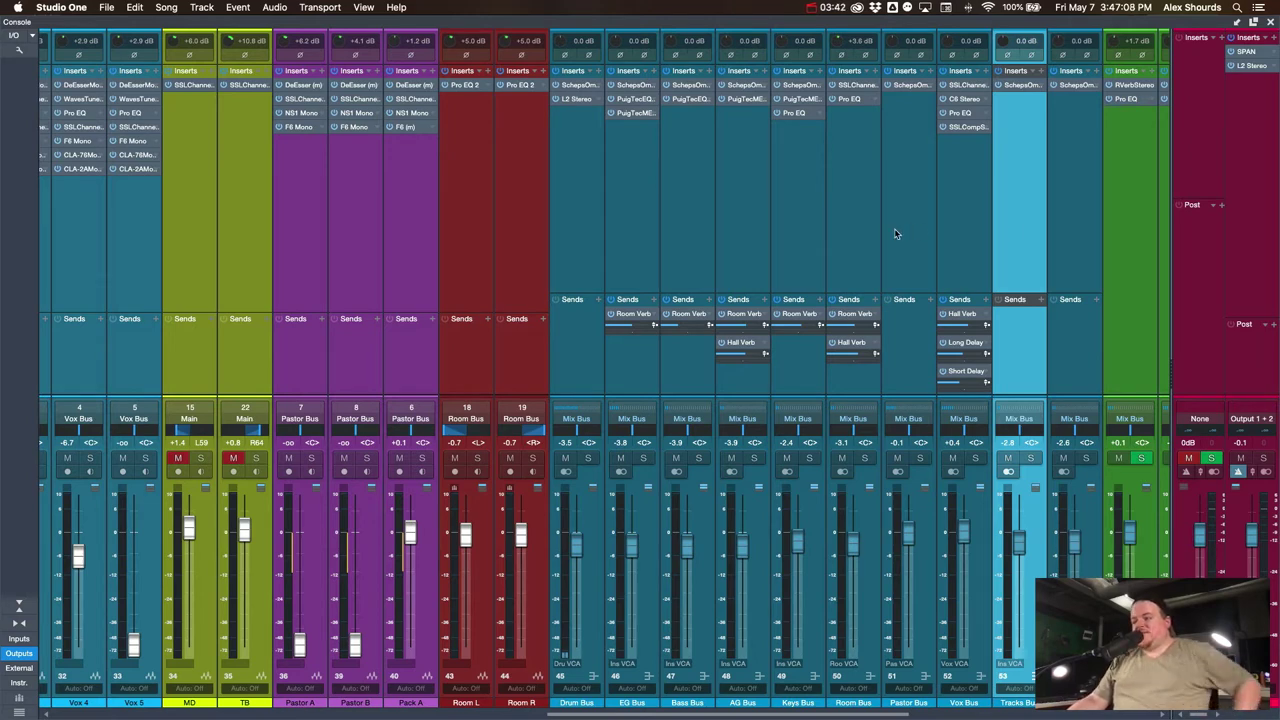
pyautogui.hscroll(-2, 655, 216)
pyautogui.hscroll(-2, 594, 223)
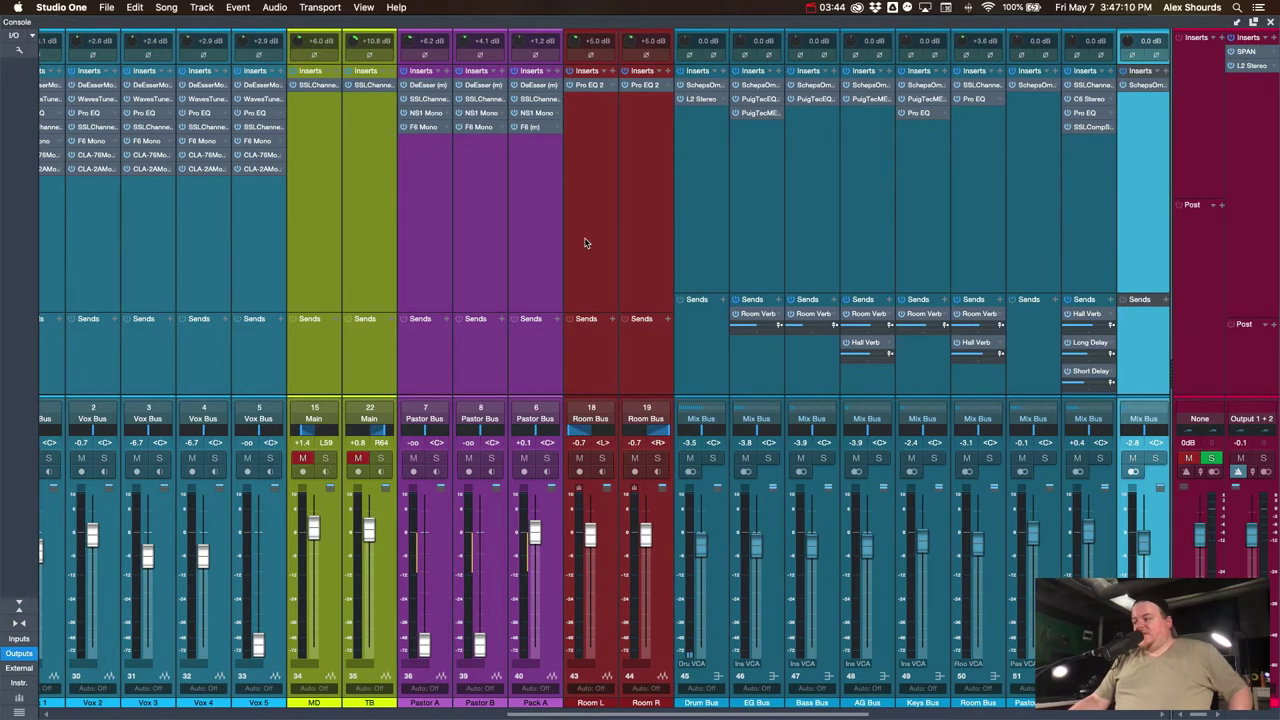
pyautogui.hscroll(1, 586, 243)
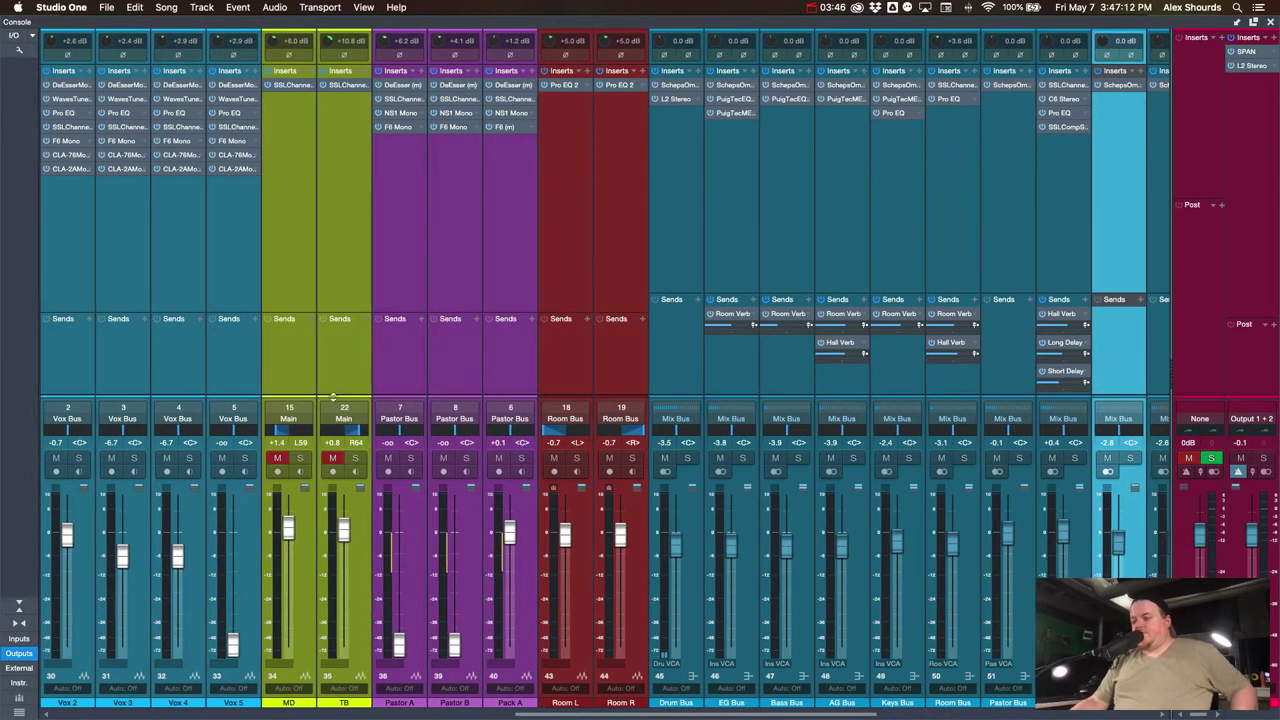
pyautogui.hscroll(-5, 280, 470)
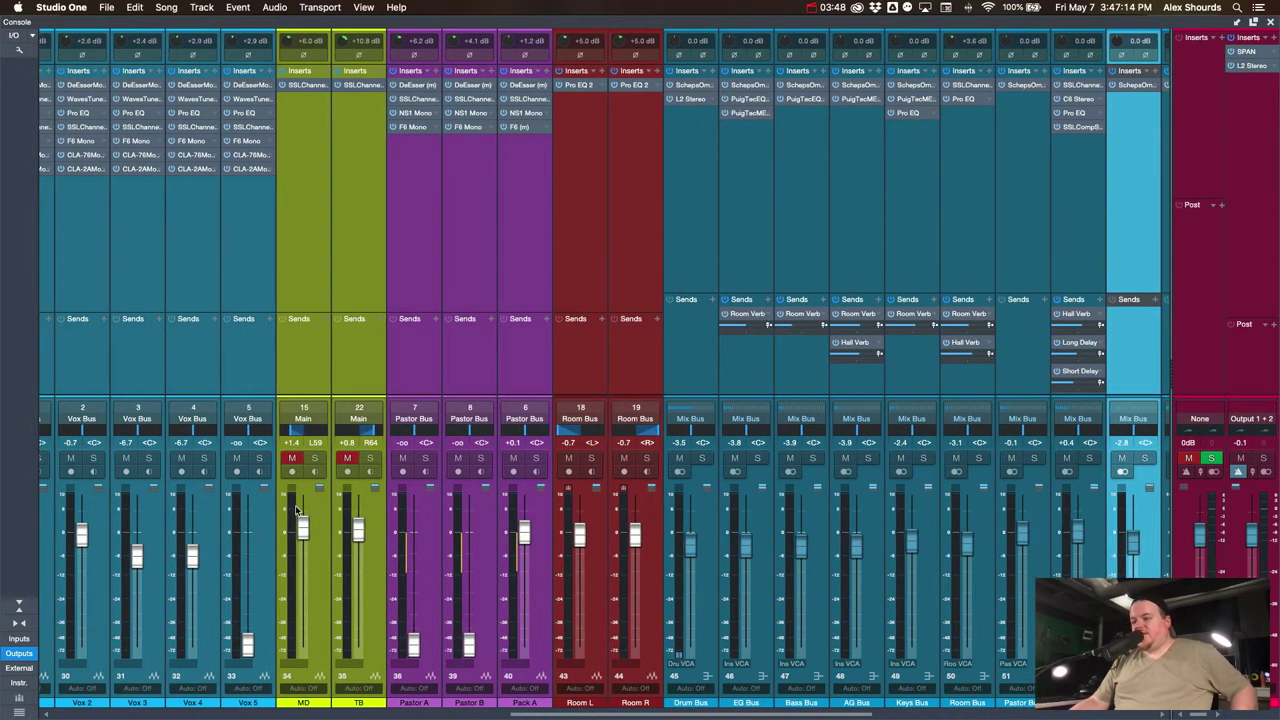
pyautogui.hscroll(-1, 222, 410)
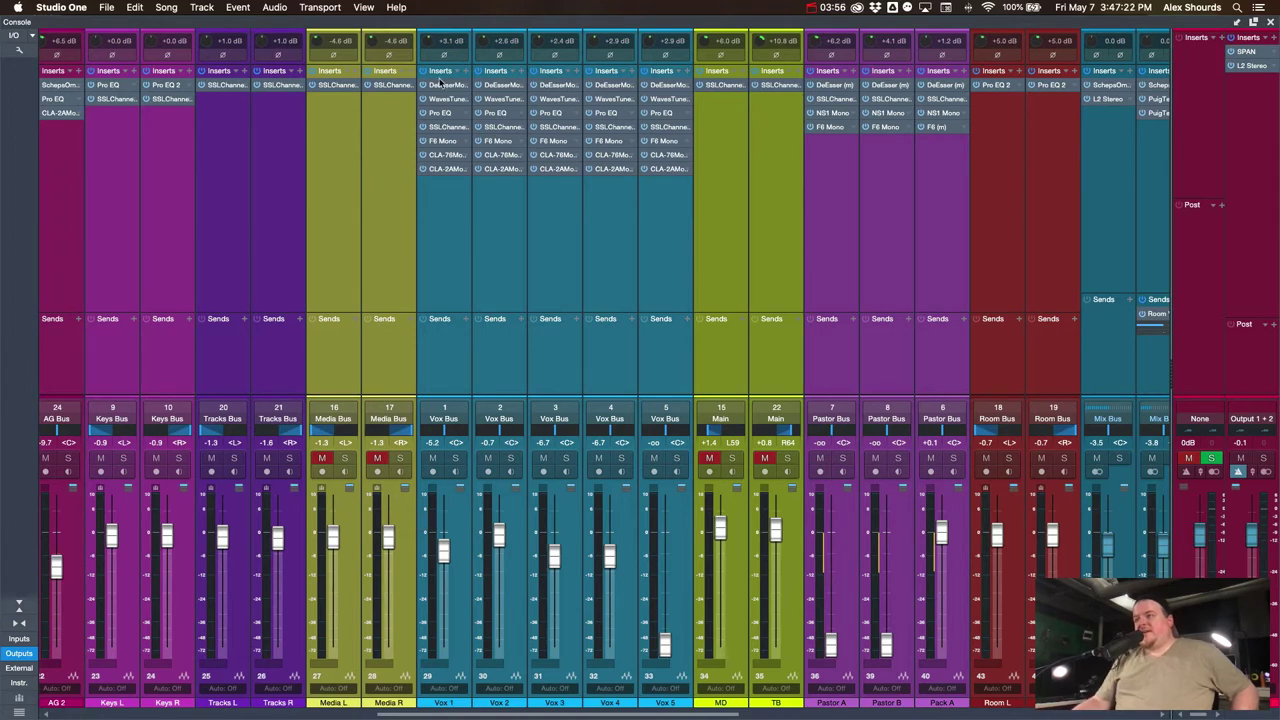
pyautogui.click(336, 85)
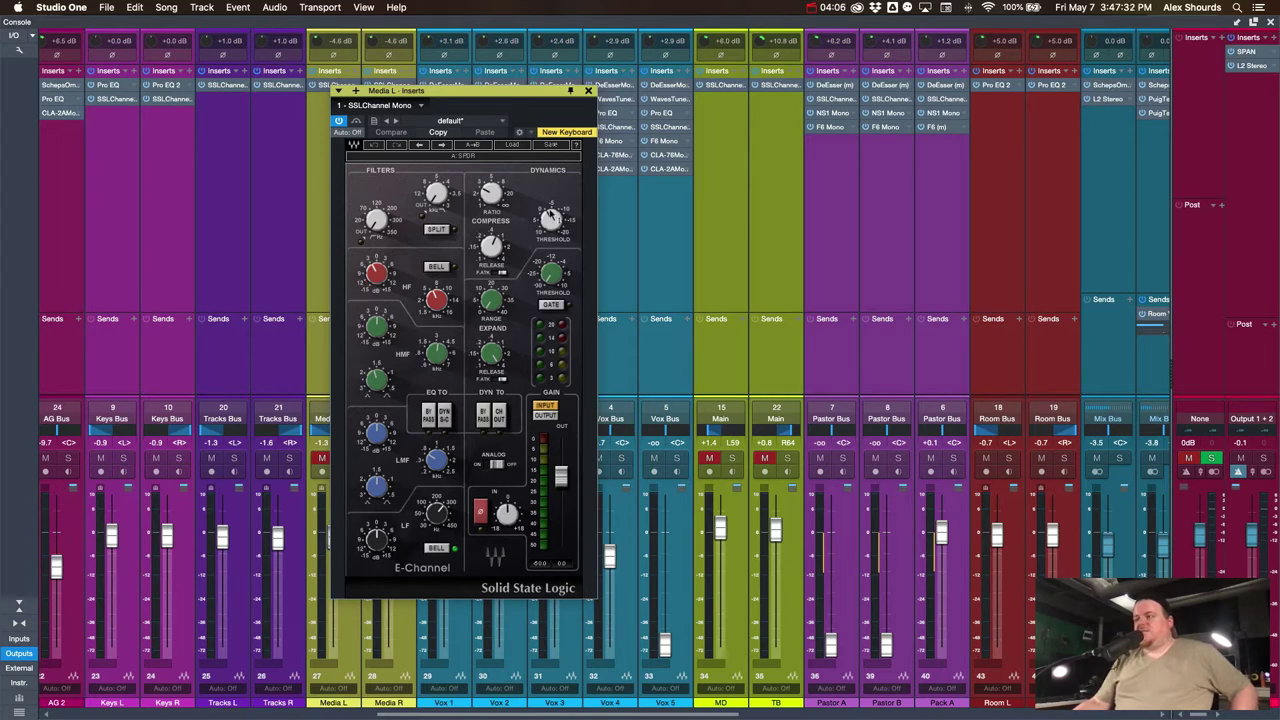
pyautogui.click(588, 91)
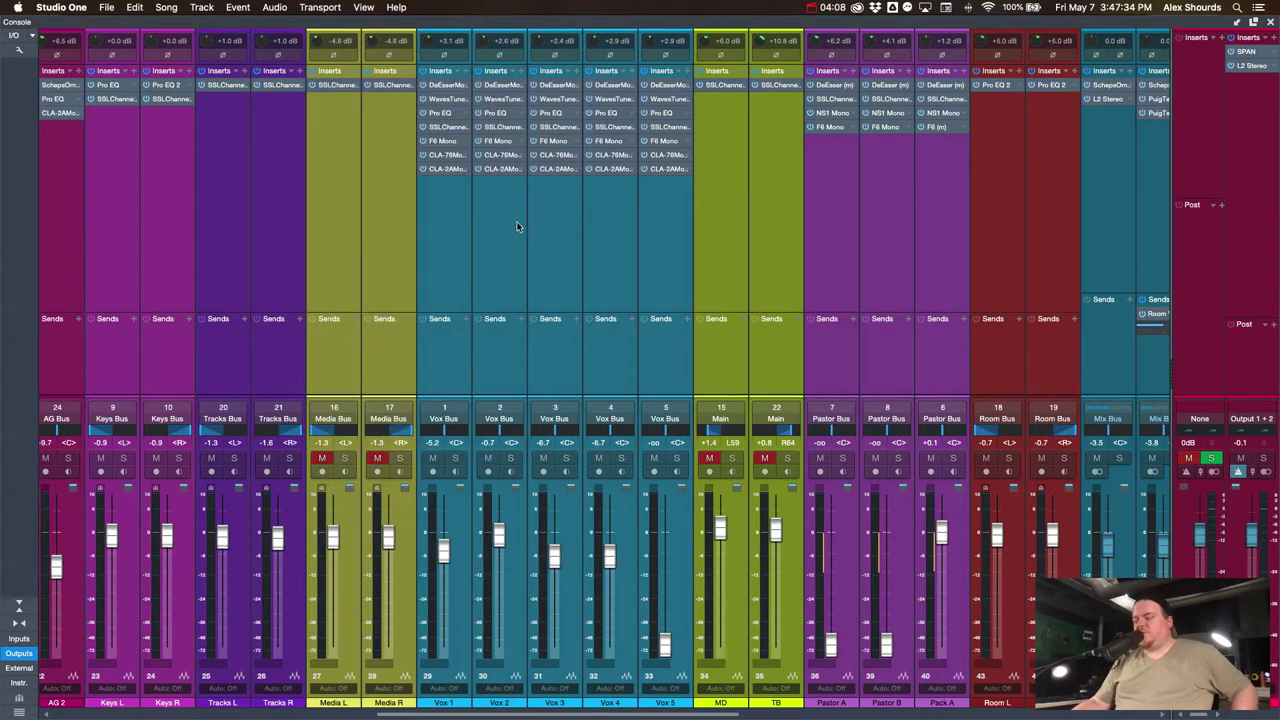
# Step: Scroll the console back and forth across the Mix Bus and VCA channels
pyautogui.hscroll(5, 513, 237)
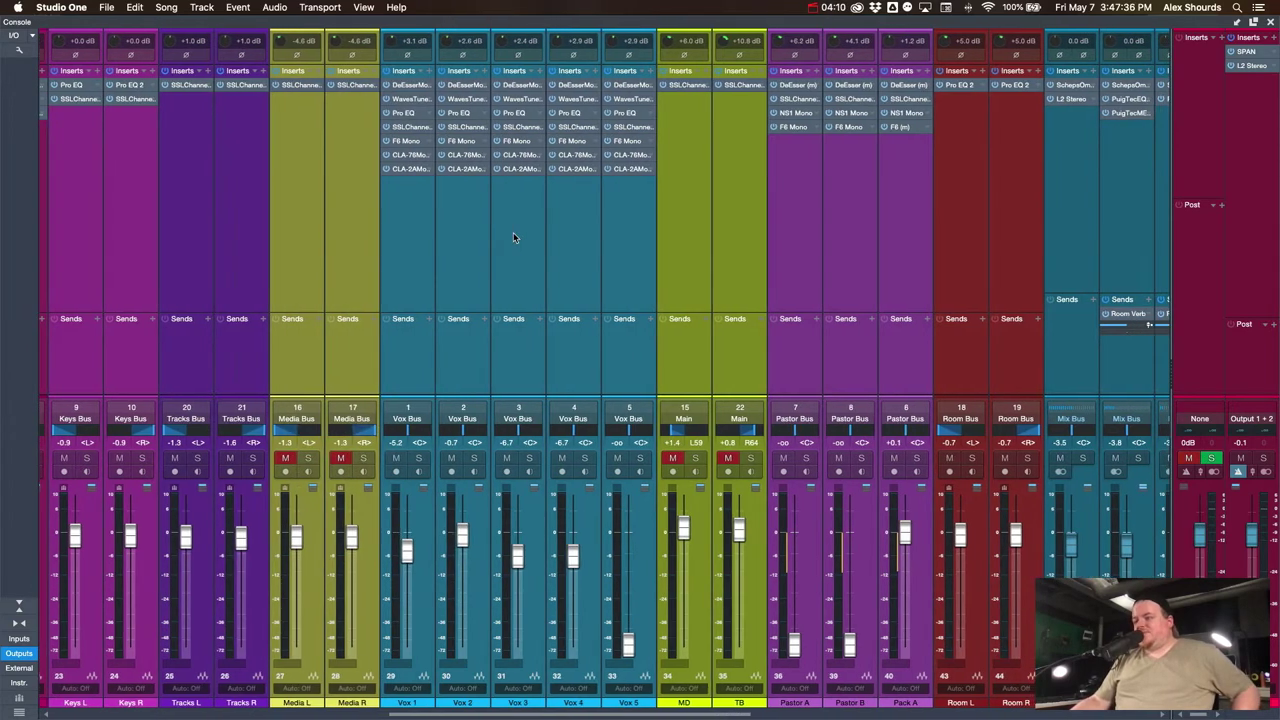
pyautogui.hscroll(5, 513, 237)
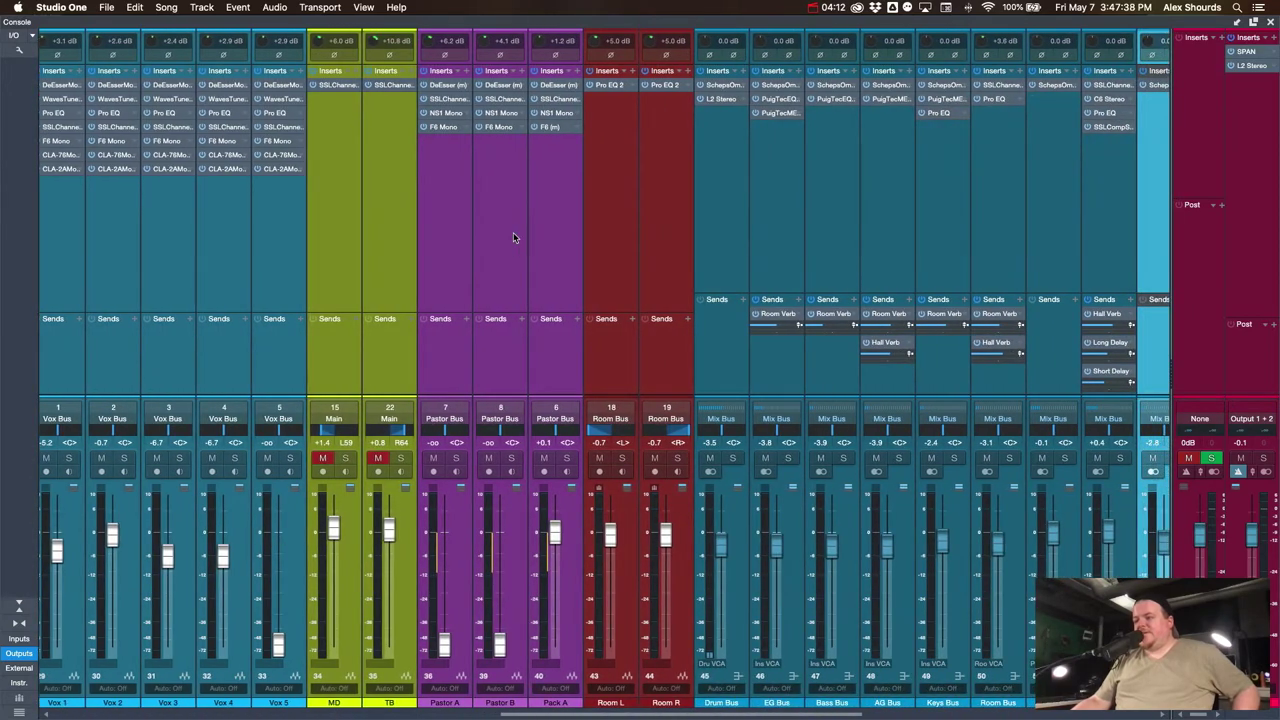
pyautogui.hscroll(8, 513, 237)
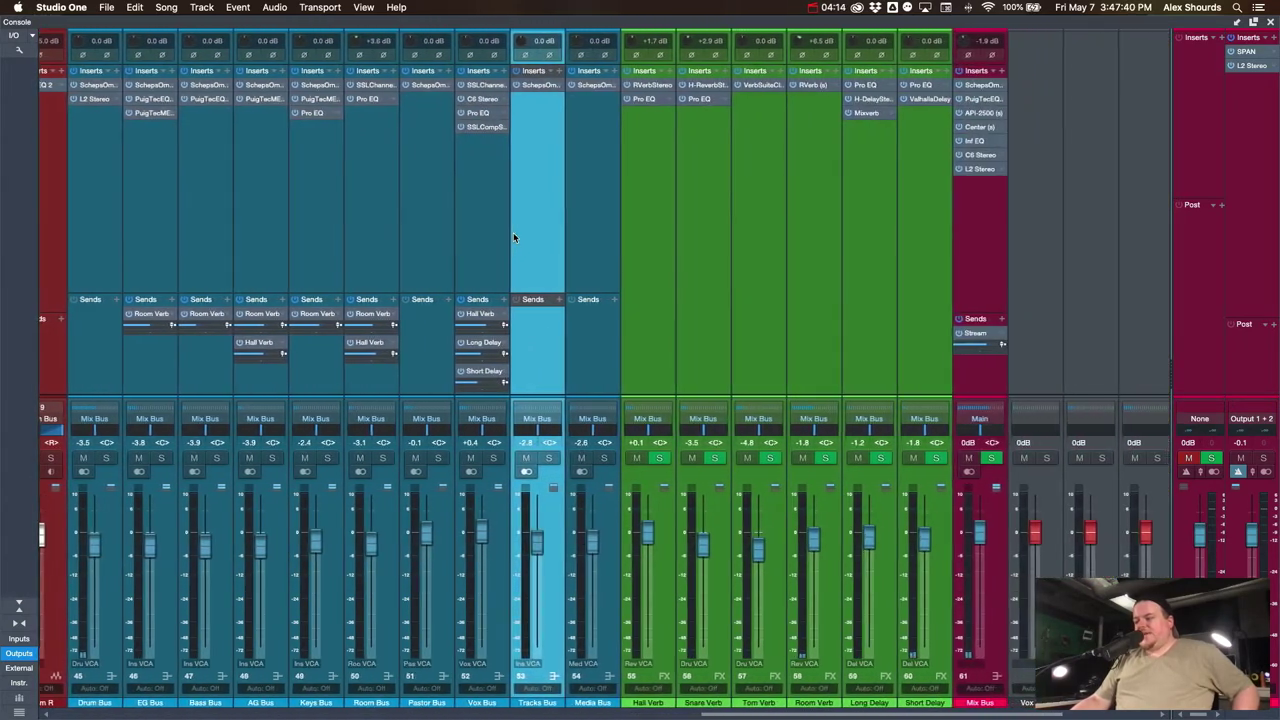
pyautogui.hscroll(5, 513, 236)
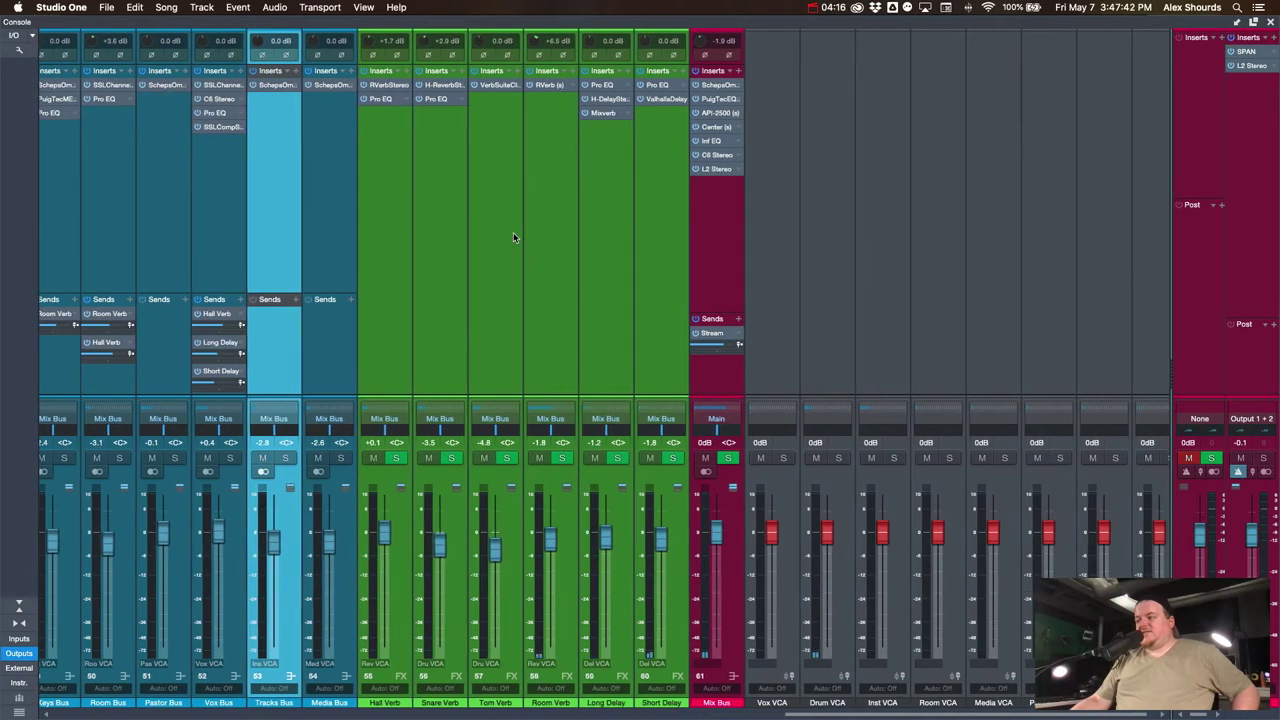
pyautogui.hscroll(-10, 513, 236)
pyautogui.hscroll(-5, 513, 237)
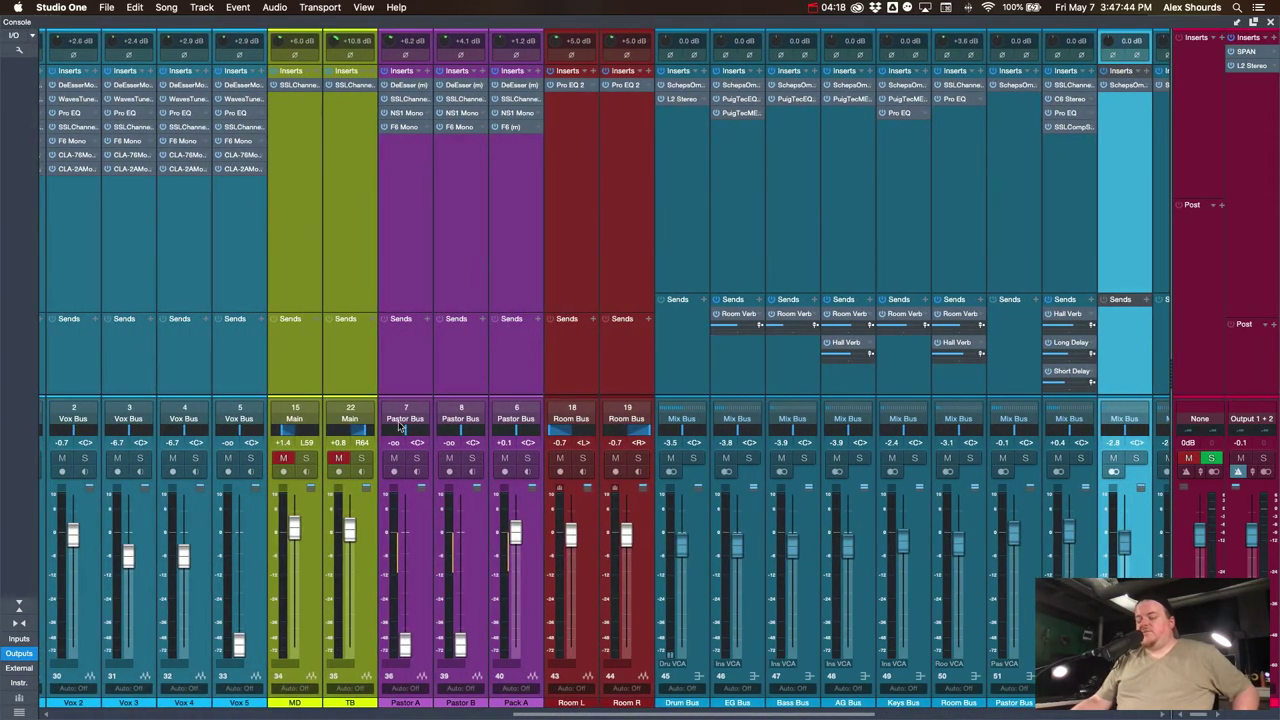
pyautogui.hscroll(-2, 401, 383)
pyautogui.hscroll(-3, 401, 383)
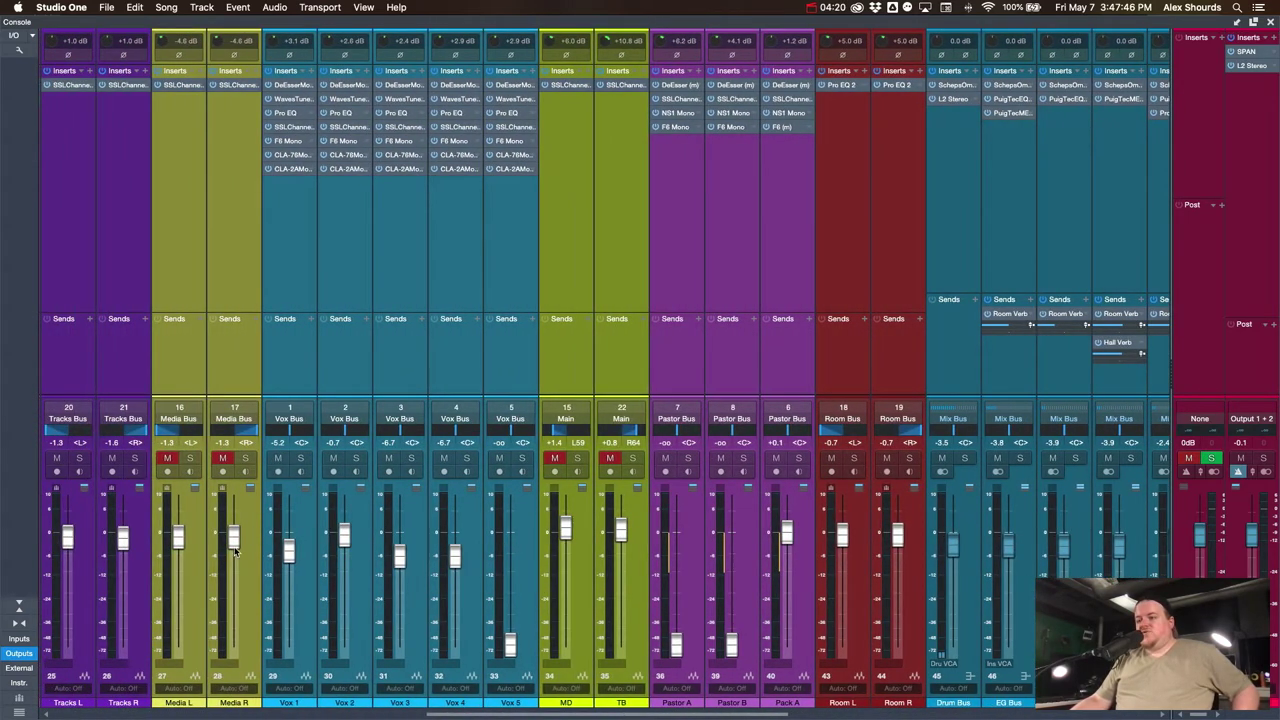
pyautogui.hscroll(12, 428, 345)
pyautogui.hscroll(5, 427, 343)
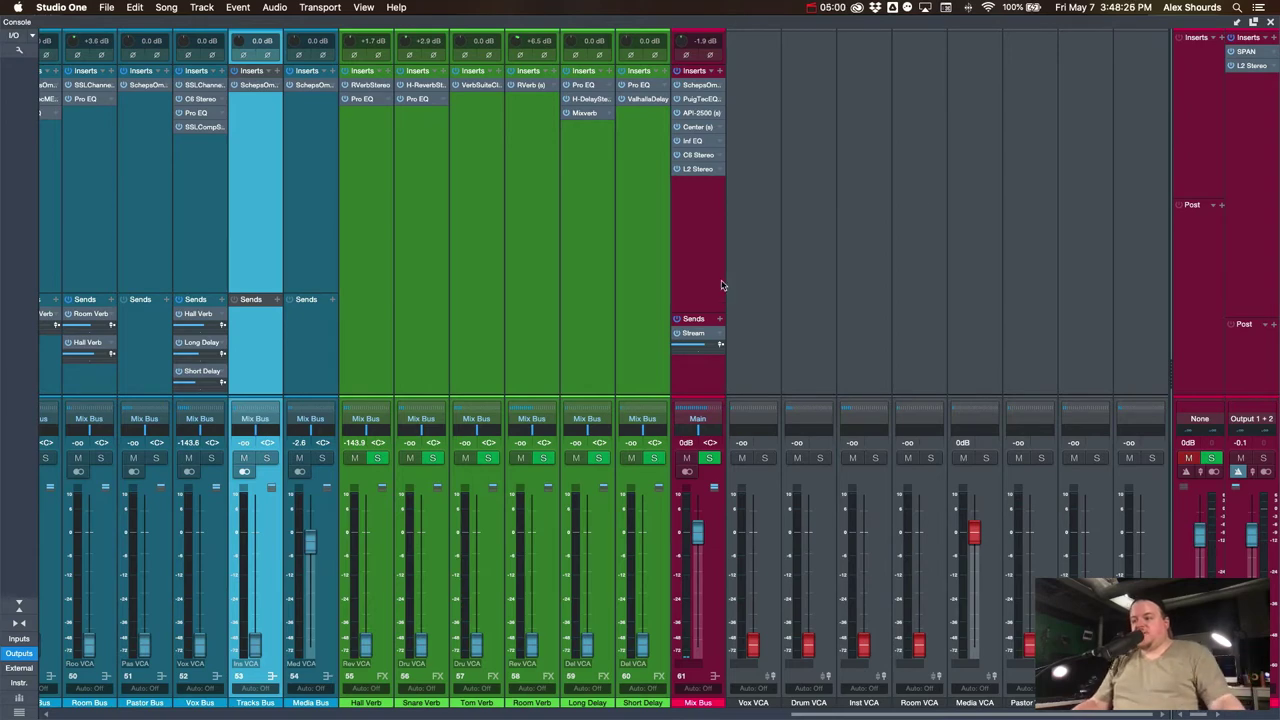
# Step: Scroll the console over to the Room VCA and Room Bus channels
pyautogui.hscroll(-10, 493, 285)
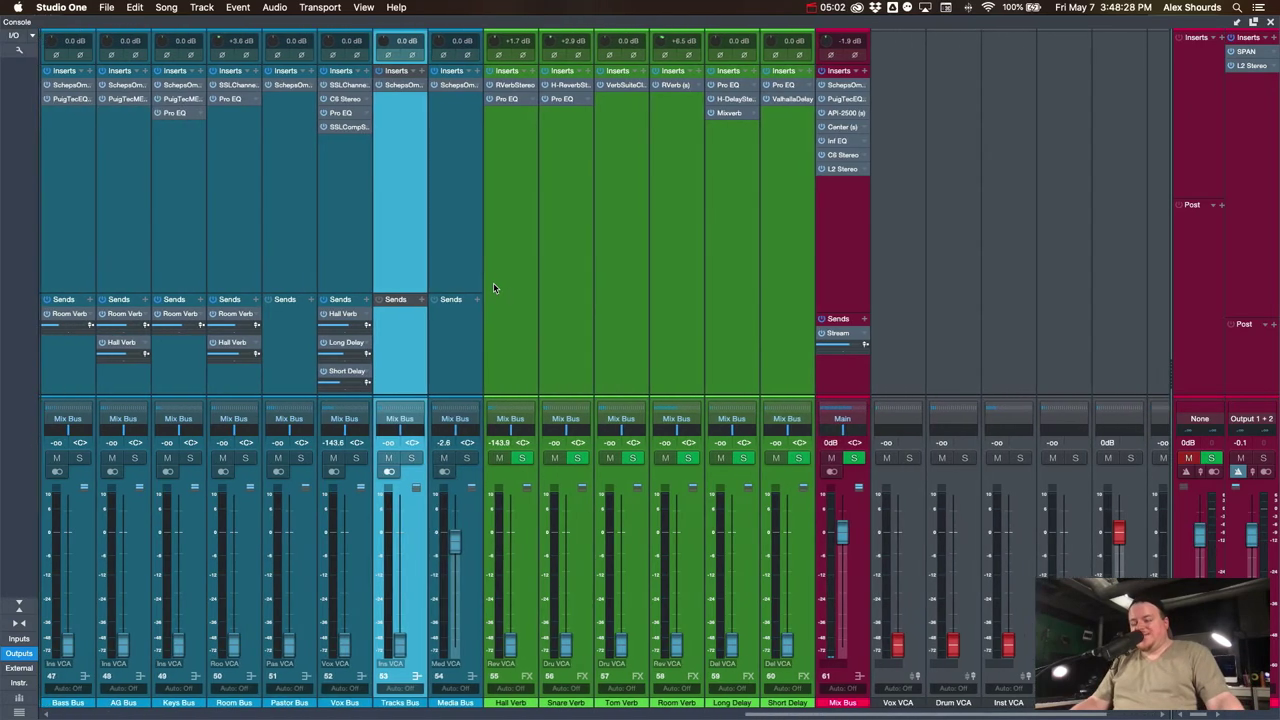
pyautogui.hscroll(-5, 493, 287)
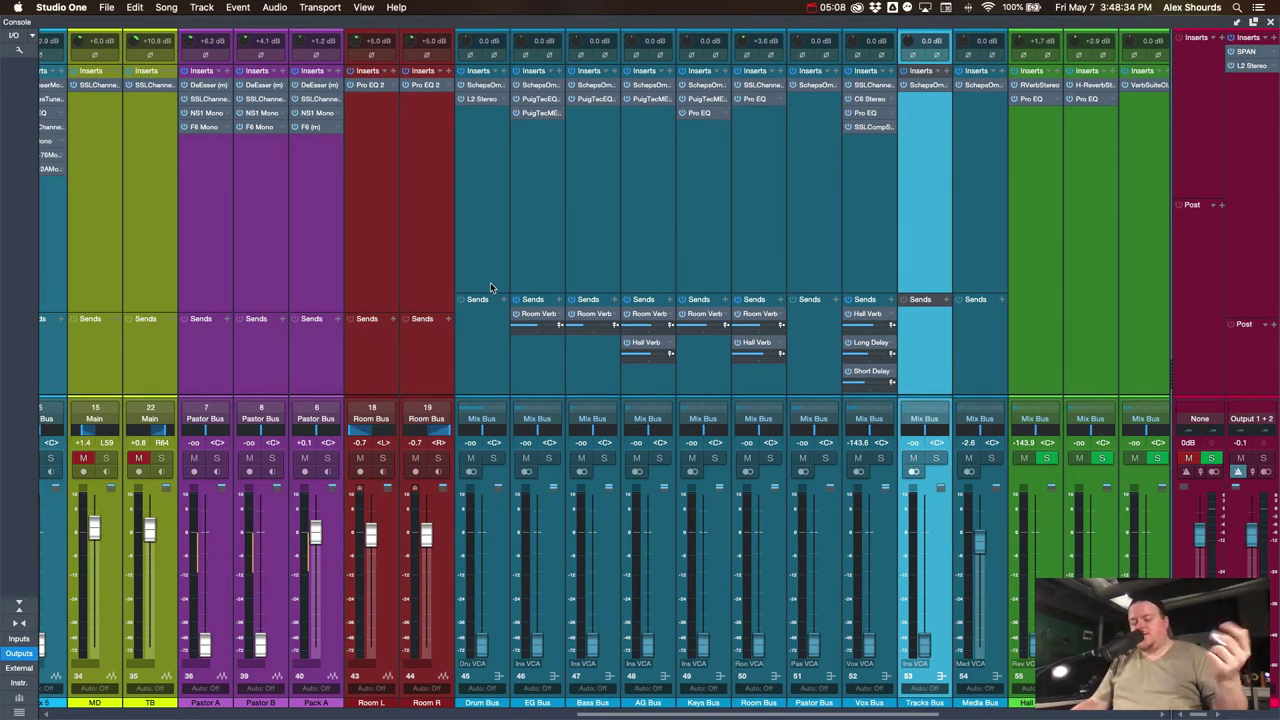
pyautogui.hscroll(10, 612, 272)
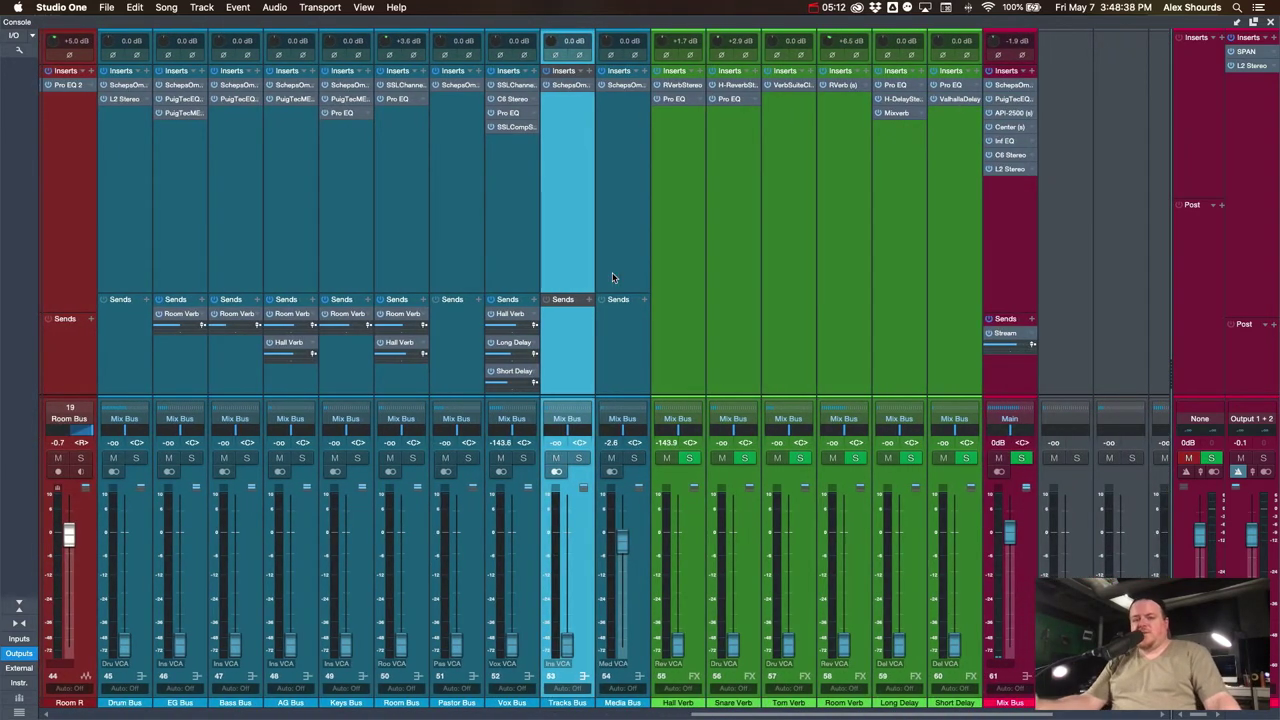
pyautogui.hscroll(5, 612, 278)
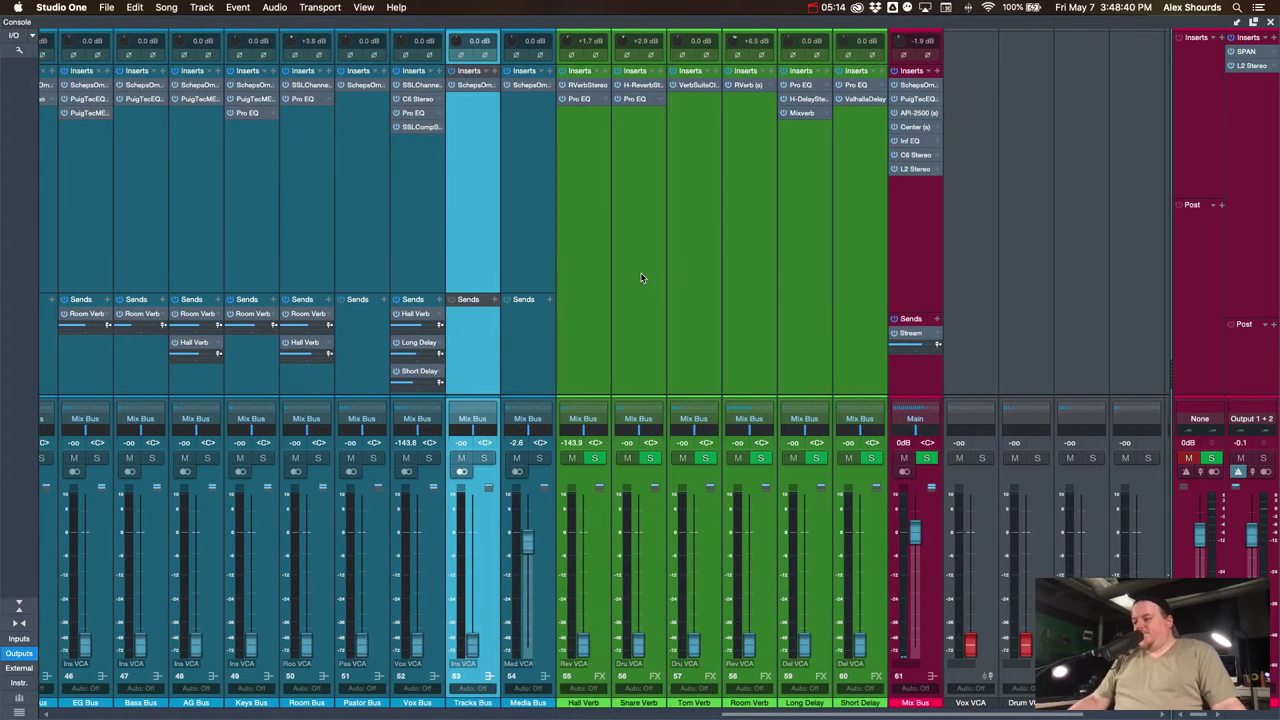
pyautogui.hscroll(3, 642, 278)
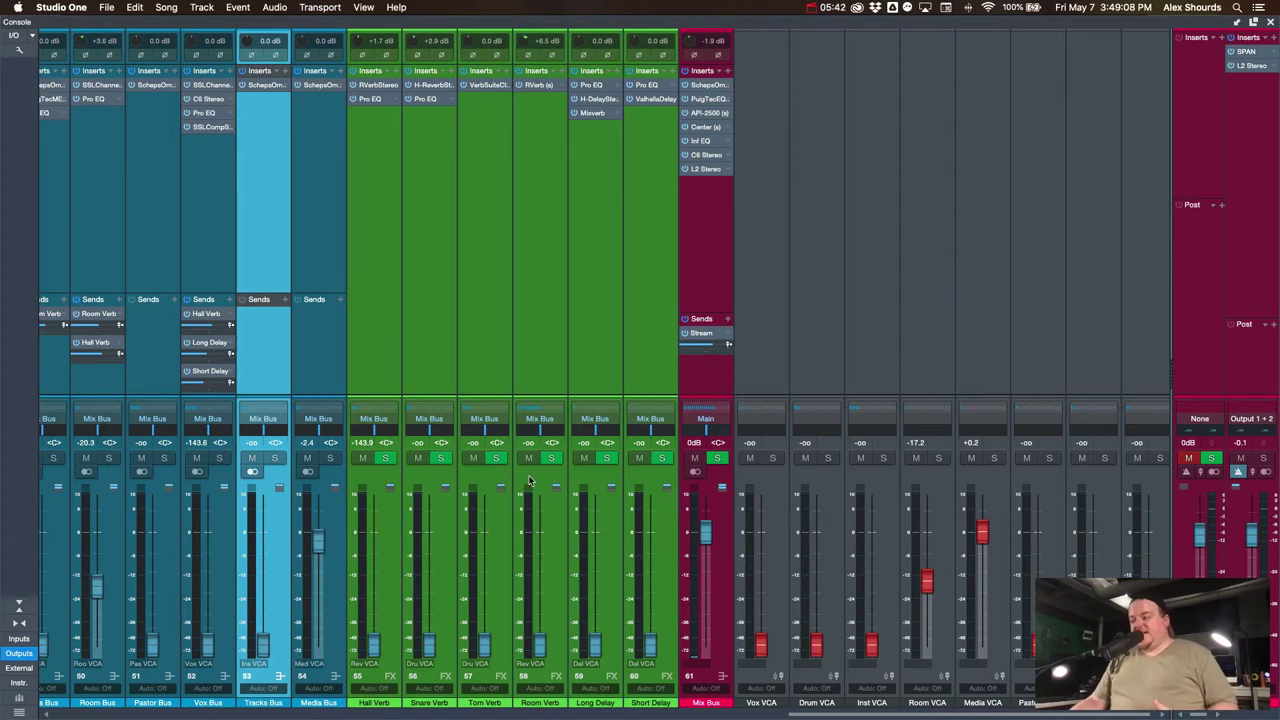
# Step: Pull Pack A down to -∞ and raise Pastor A and Pastor B together to -0.3 dB
pyautogui.hscroll(-15, 1003, 662)
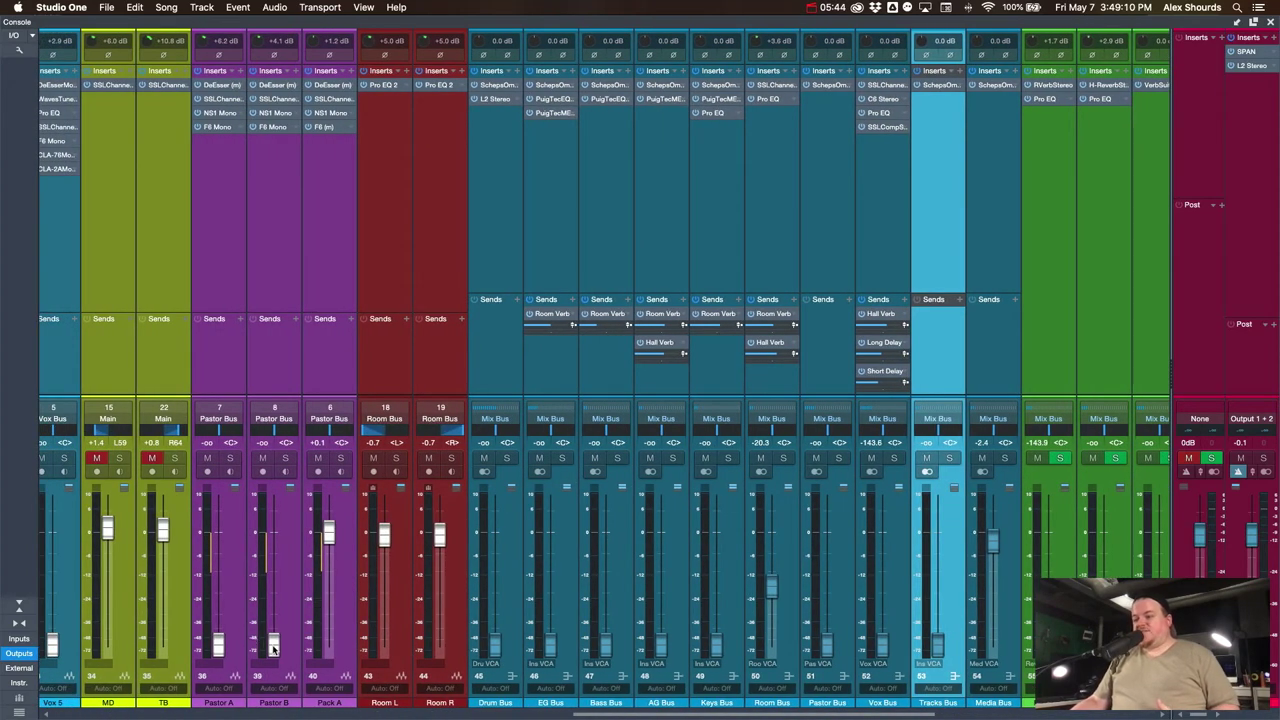
pyautogui.moveTo(328, 535); pyautogui.dragTo(293, 717)
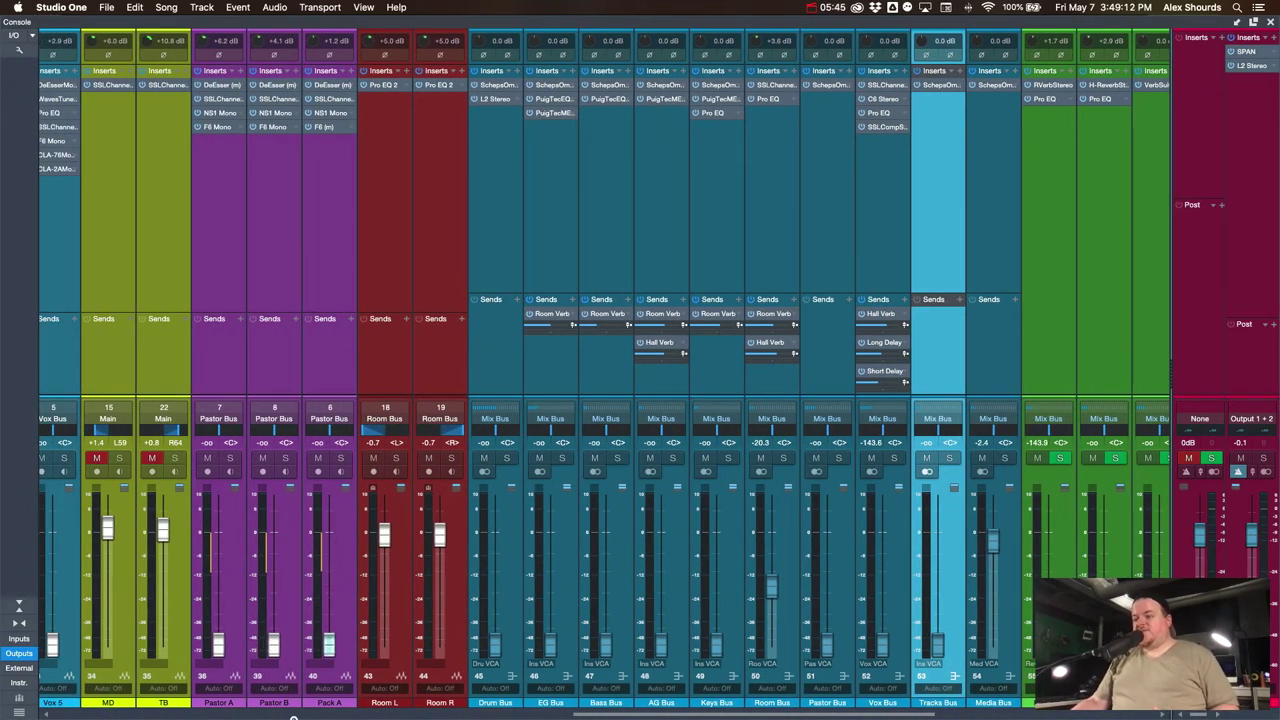
pyautogui.click(236, 606)
pyautogui.keyDown('shift'); pyautogui.click(290, 610); pyautogui.keyUp('shift')
pyautogui.moveTo(290, 610); pyautogui.dragTo(277, 533)
pyautogui.click(287, 610)
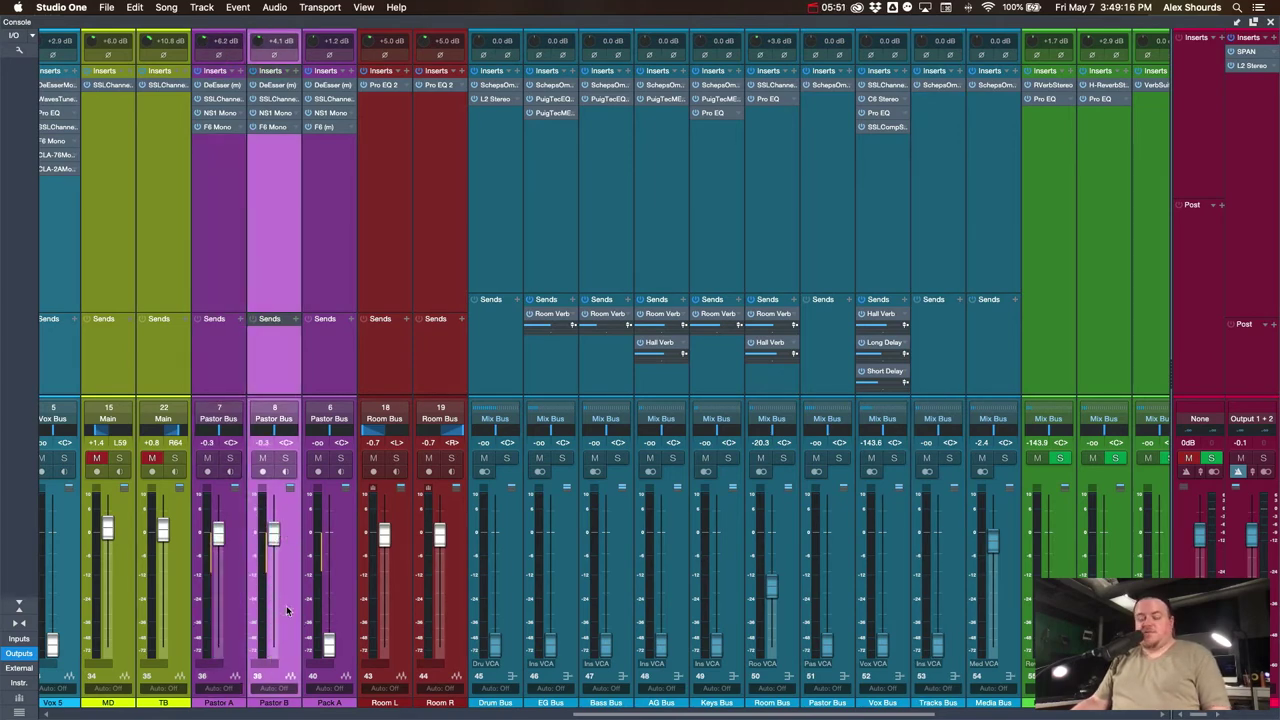
pyautogui.hscroll(2, 270, 608)
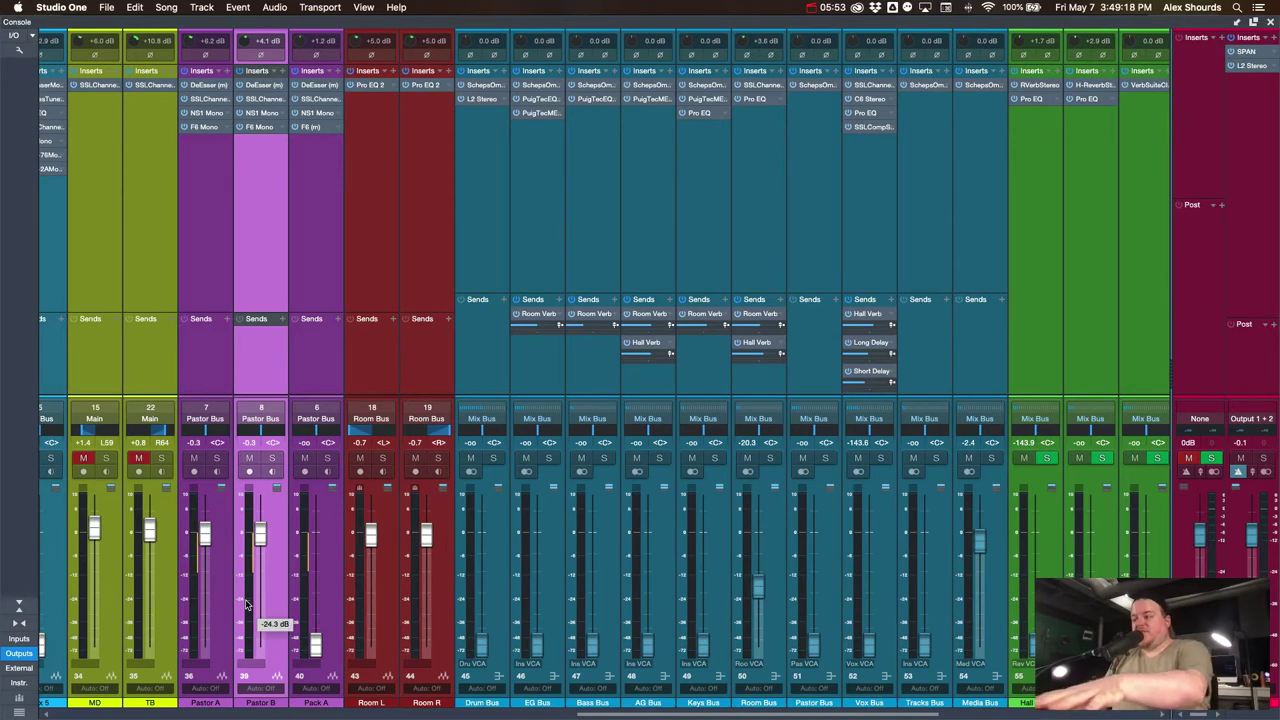
pyautogui.hscroll(5, 247, 605)
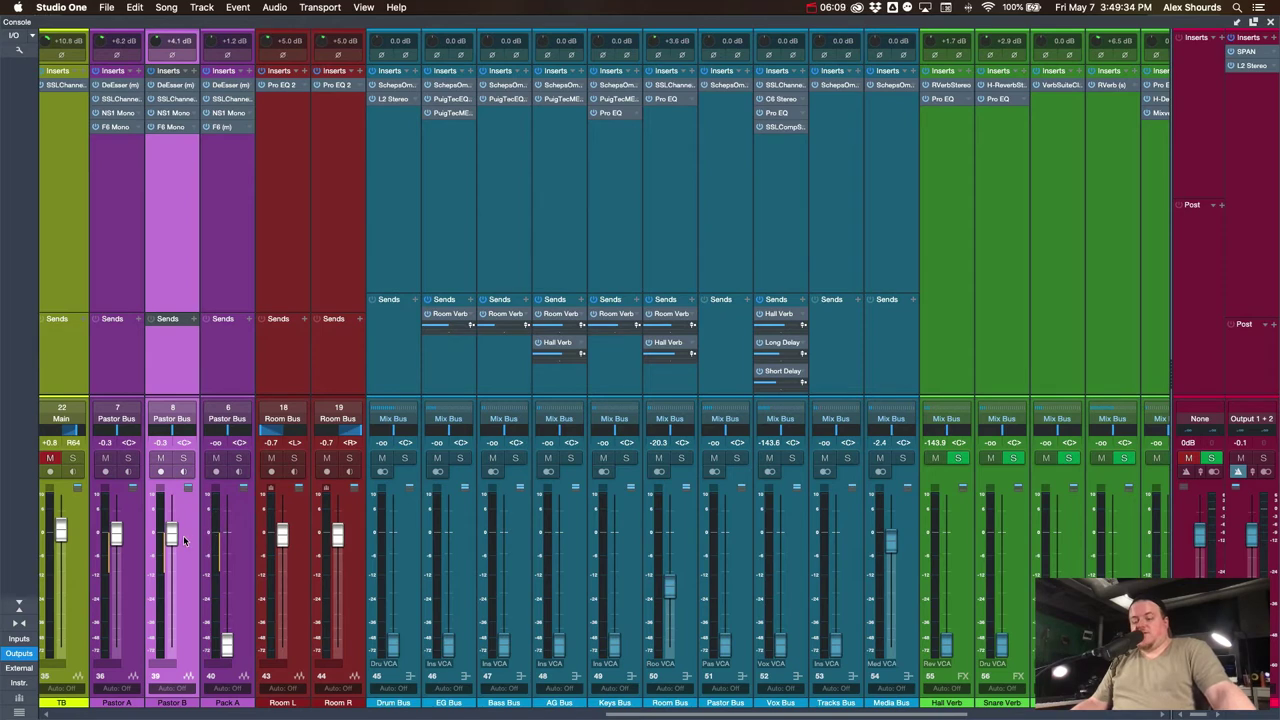
pyautogui.click(137, 548)
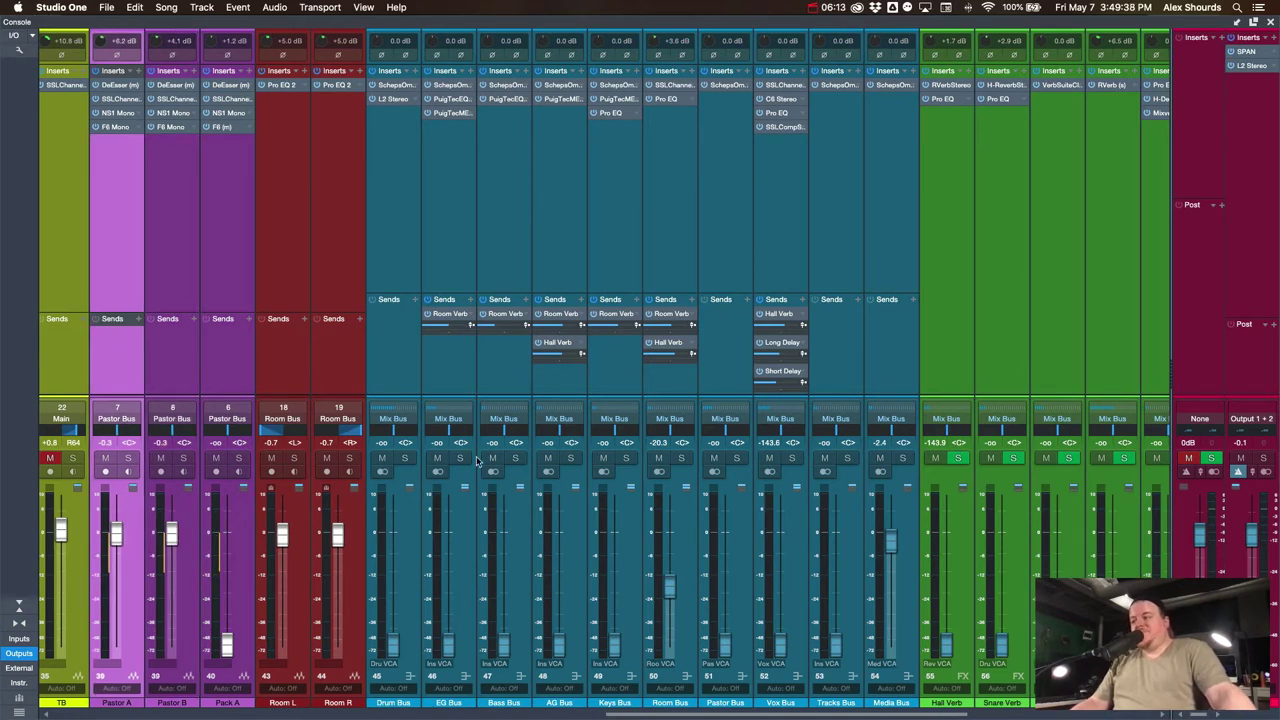
# Step: Scroll the console across the band, vocal, pastor and reverb bus and VCA channels
pyautogui.hscroll(10, 477, 460)
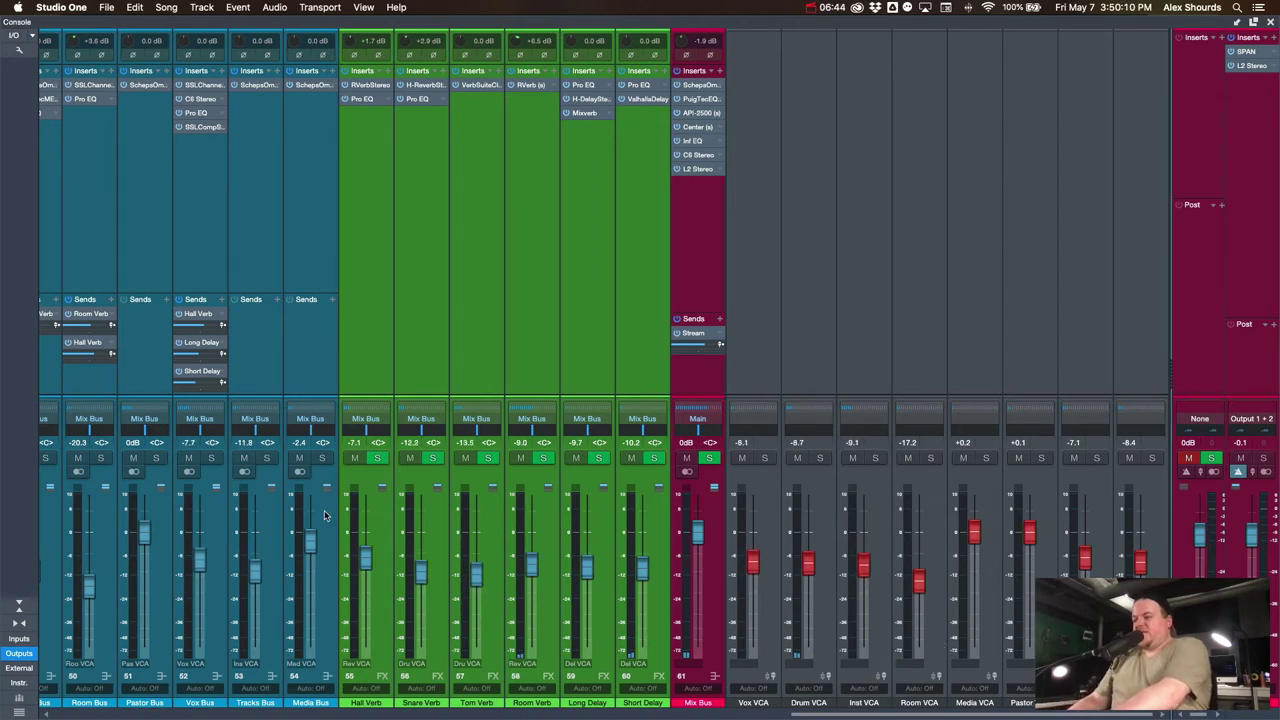
pyautogui.hscroll(-10, 363, 500)
pyautogui.hscroll(-4, 363, 500)
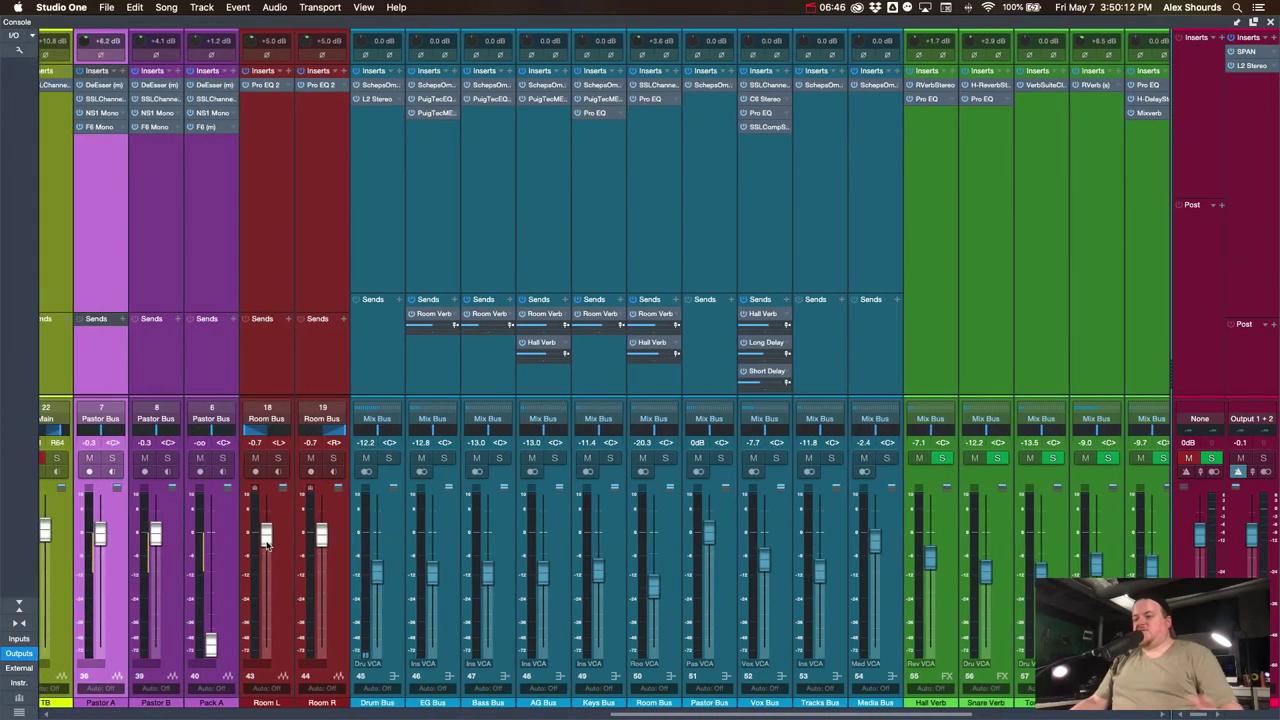
pyautogui.hscroll(-1, 224, 510)
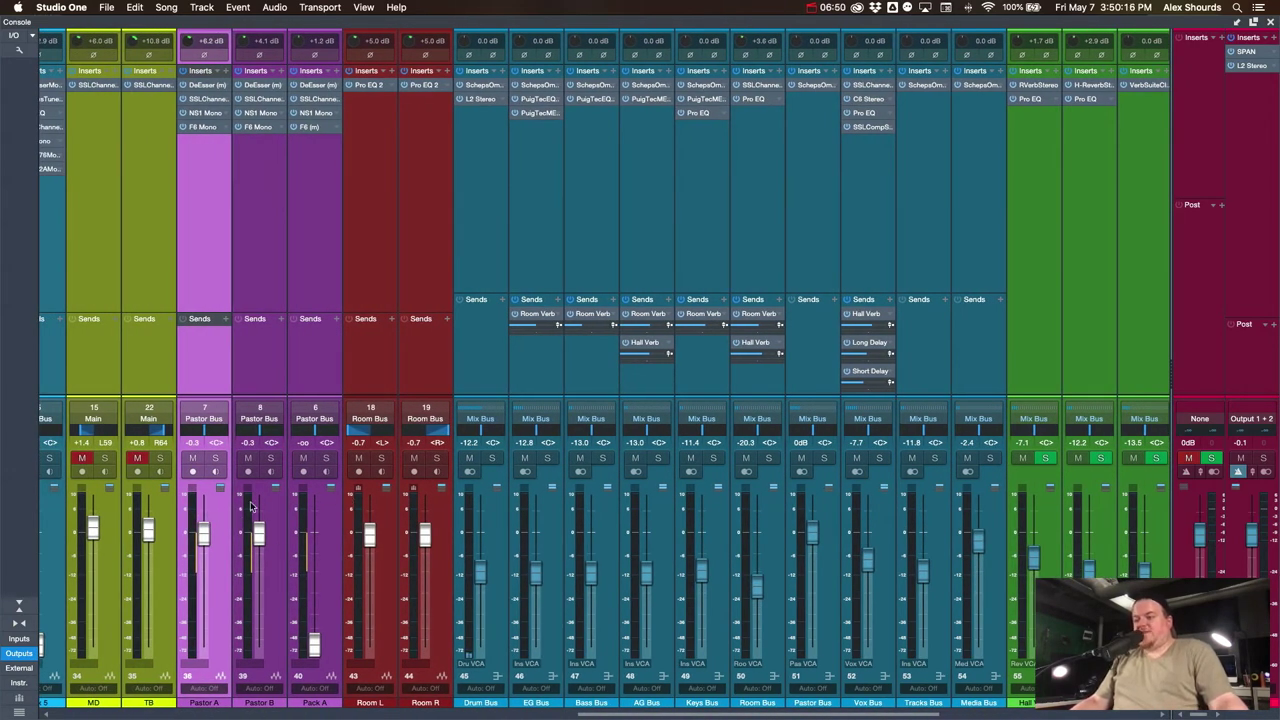
# Step: Pull Pastor B's fader down to -∞ and scroll across to the band VCAs
pyautogui.click(283, 545)
pyautogui.click(226, 545)
pyautogui.moveTo(260, 533); pyautogui.dragTo(261, 648)
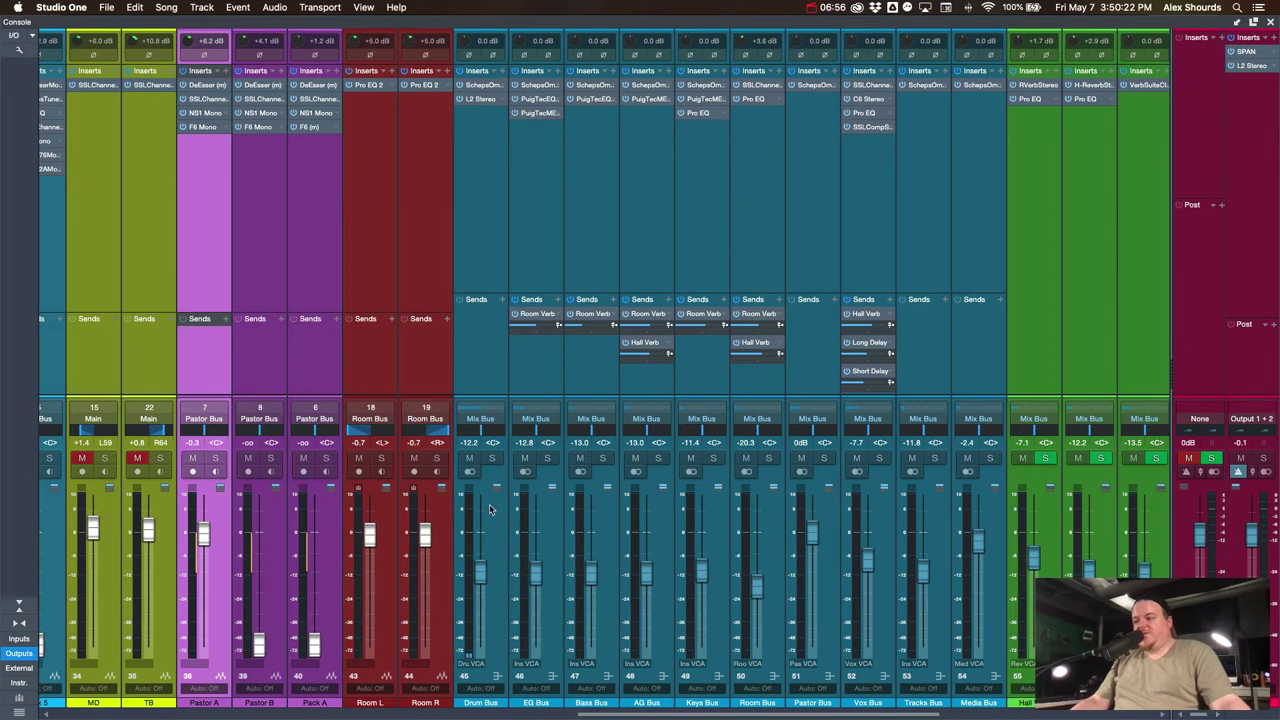
pyautogui.hscroll(10, 517, 507)
pyautogui.hscroll(8, 845, 359)
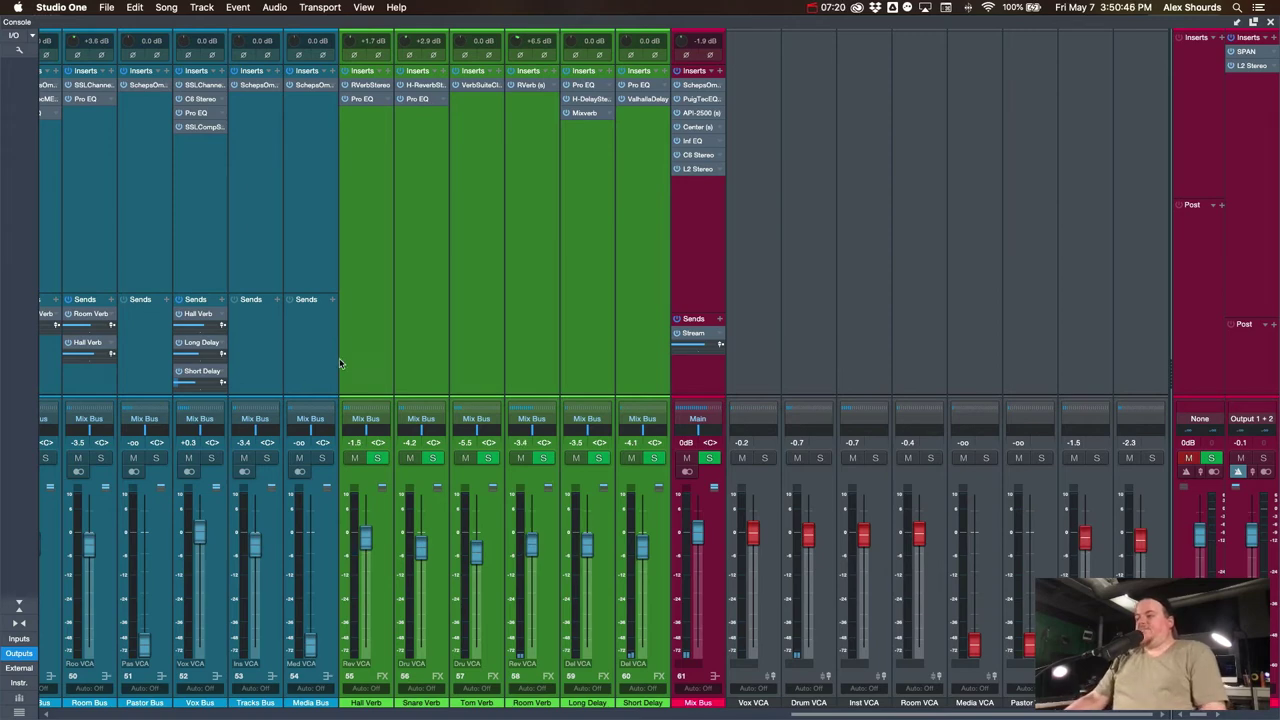
pyautogui.hscroll(-10, 351, 356)
pyautogui.hscroll(-5, 350, 363)
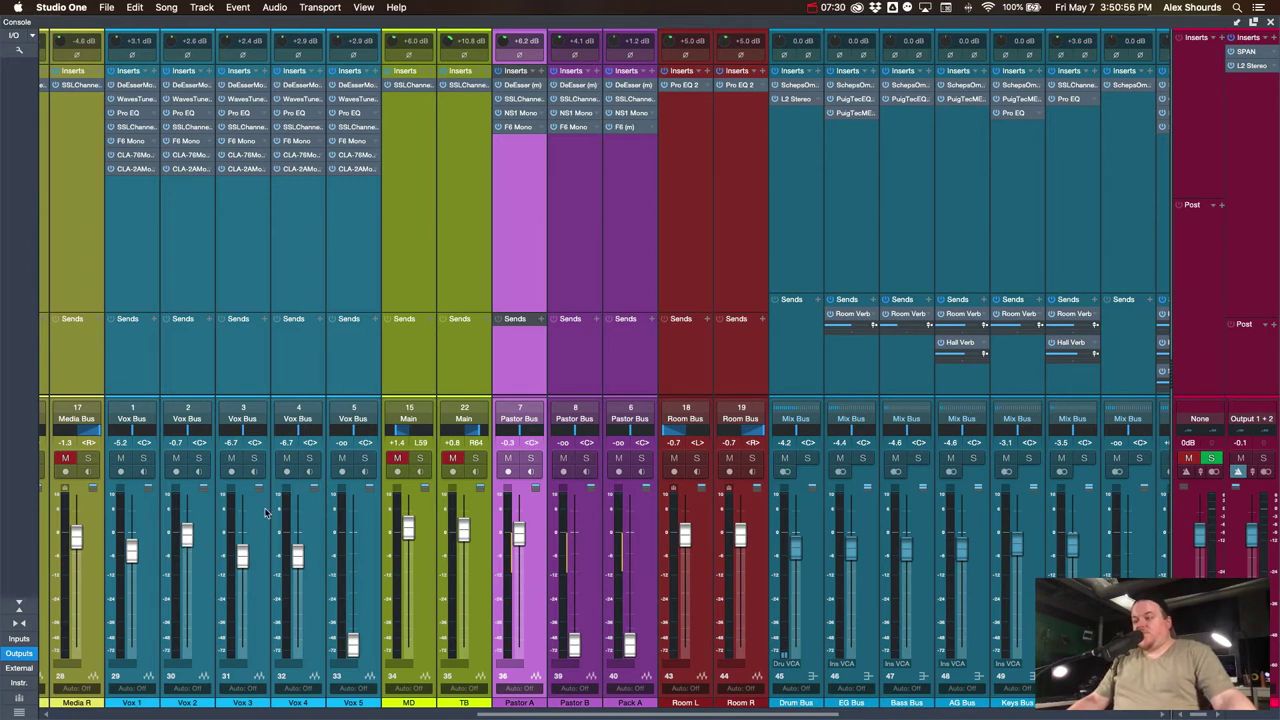
# Step: Raise the Vox 2 fader to +1.0 dB
pyautogui.moveTo(188, 550); pyautogui.dragTo(186, 537)
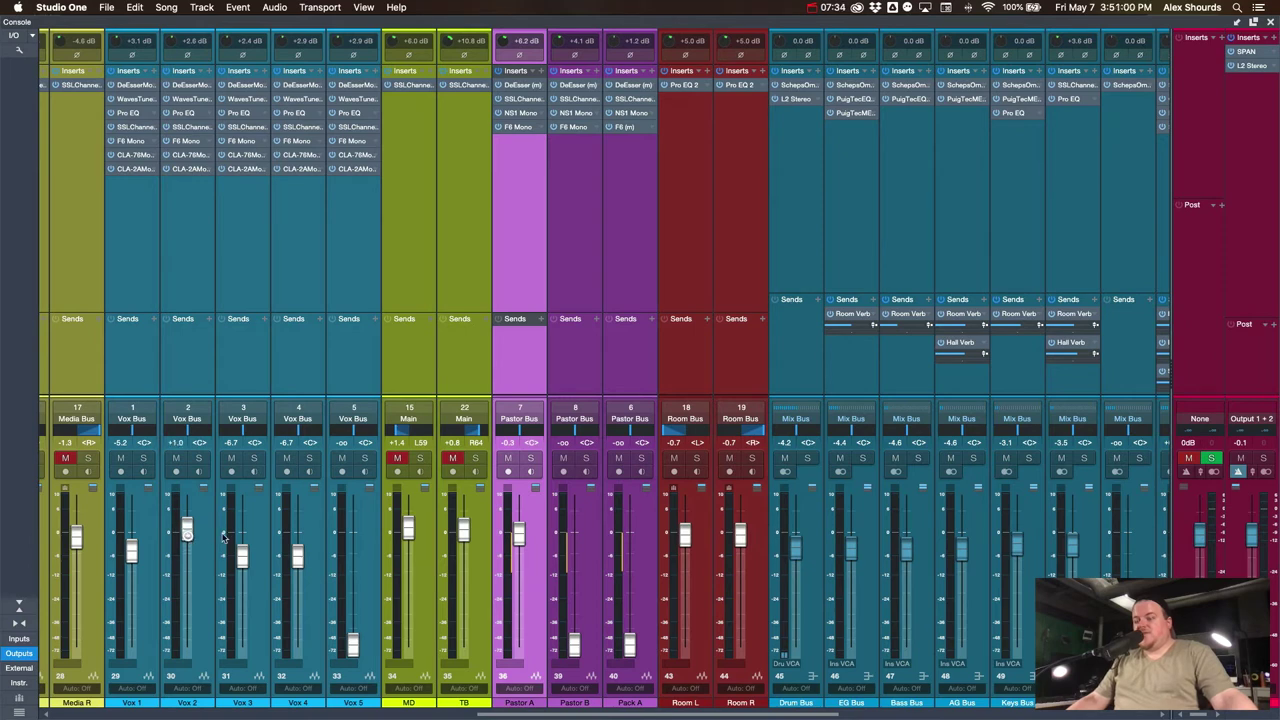
pyautogui.hscroll(10, 671, 312)
pyautogui.hscroll(5, 671, 313)
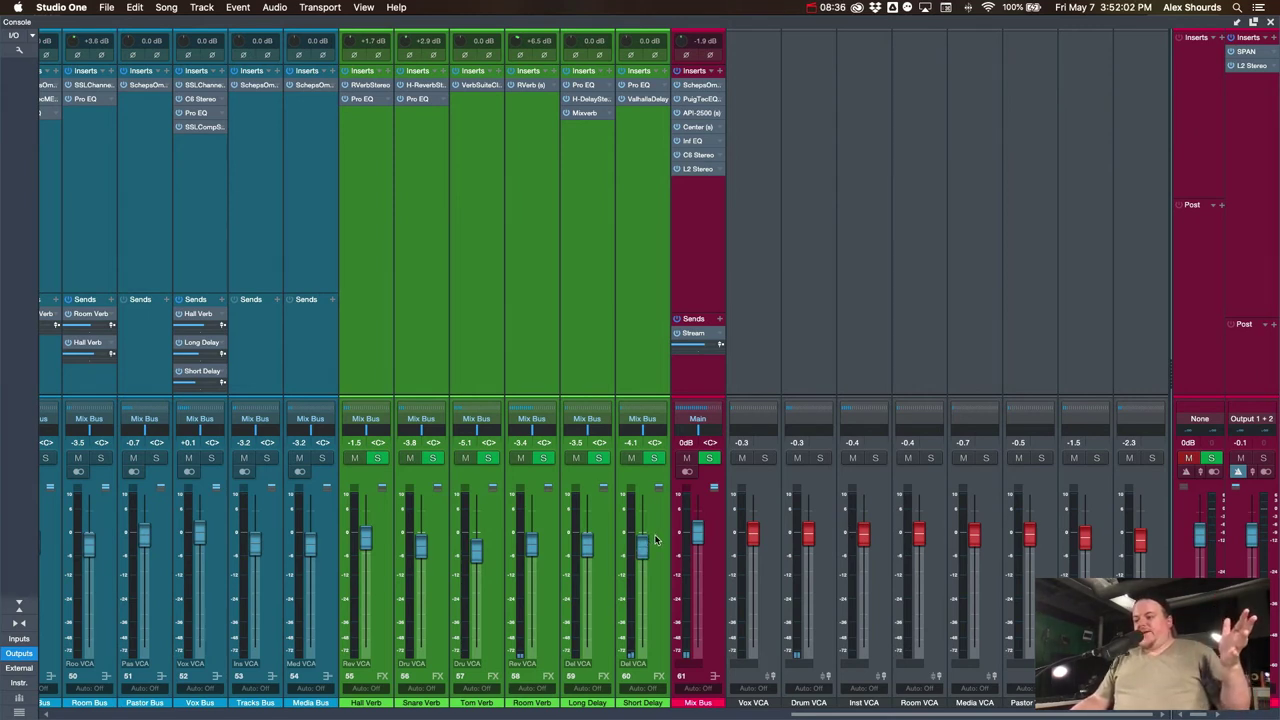
# Step: Drop the Pastor VCA to -∞, then bring Pastor B to -0.1 dB and Pastor A to +0.1 dB
pyautogui.moveTo(1038, 537); pyautogui.dragTo(1030, 655)
pyautogui.hscroll(-10, 700, 500)
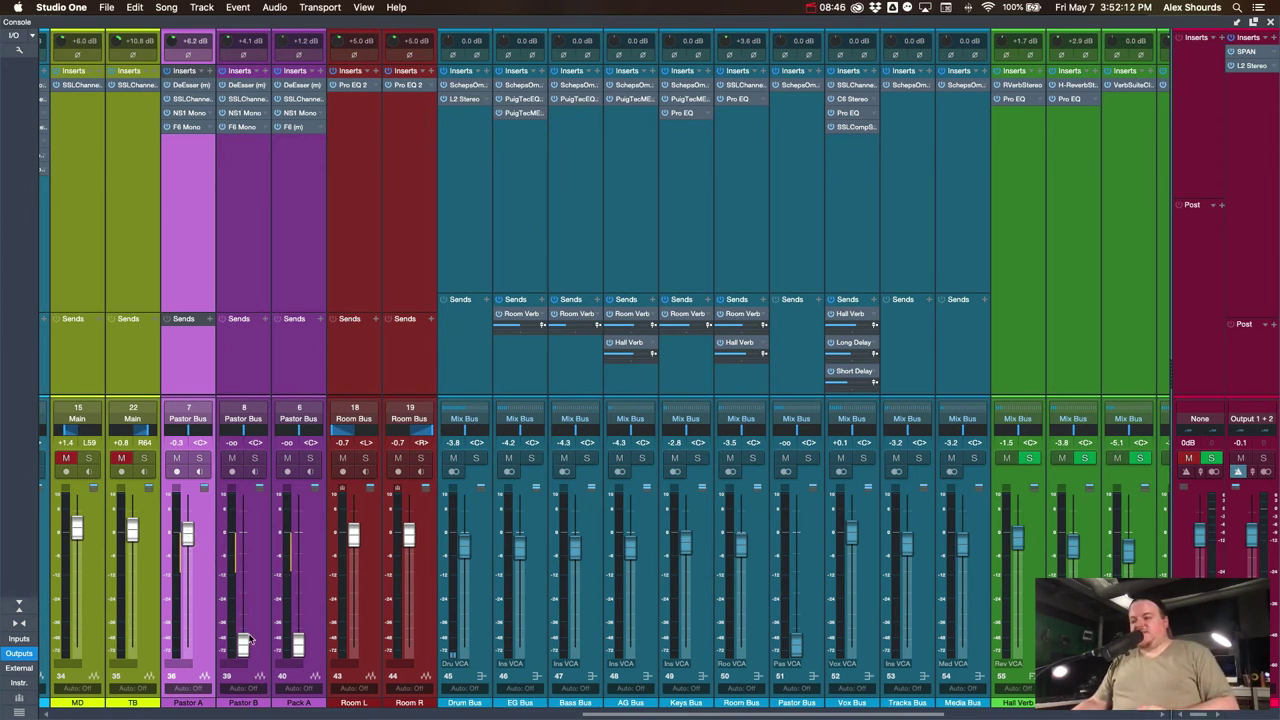
pyautogui.moveTo(254, 636); pyautogui.dragTo(257, 526)
pyautogui.hscroll(-1, 255, 530)
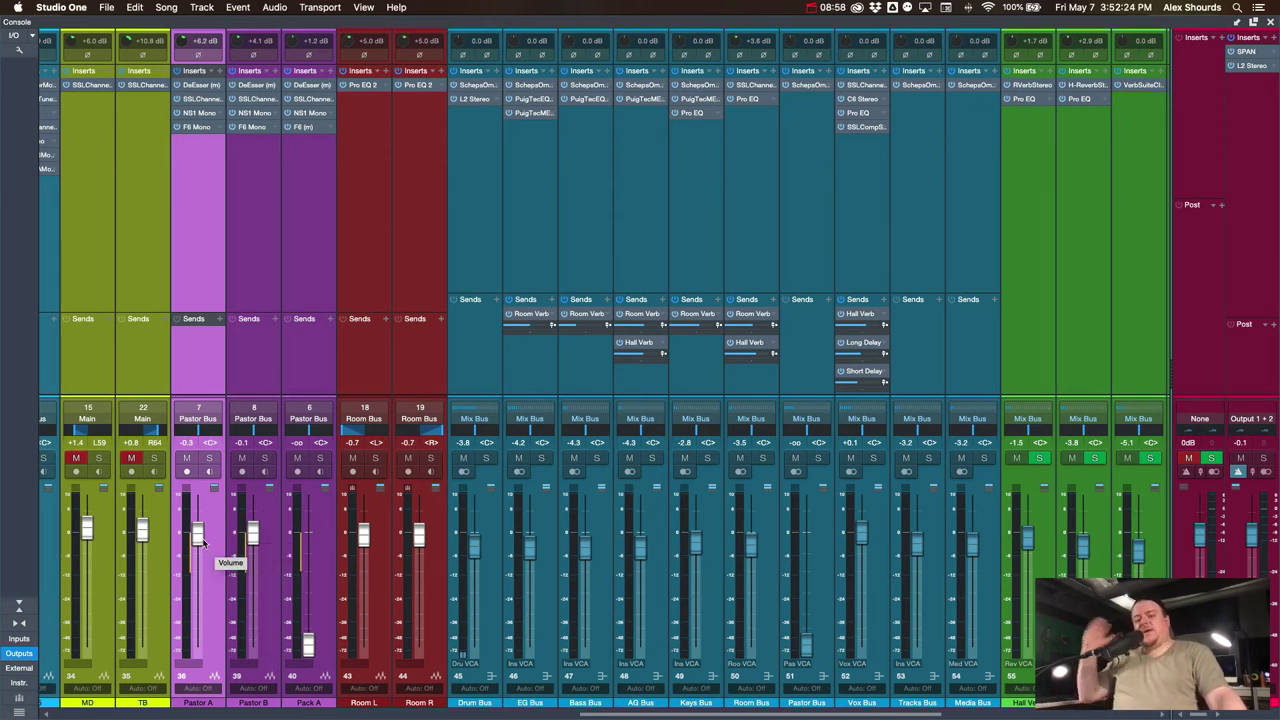
pyautogui.moveTo(202, 541); pyautogui.dragTo(206, 543)
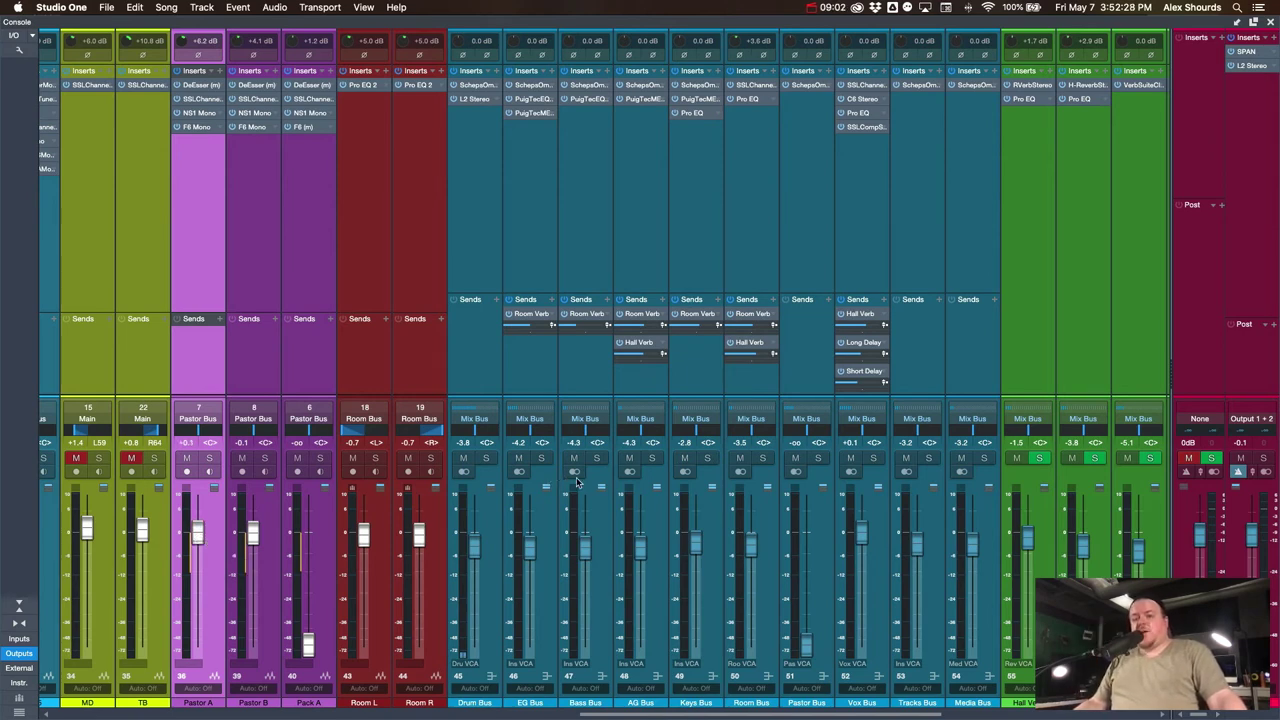
pyautogui.hscroll(10, 577, 484)
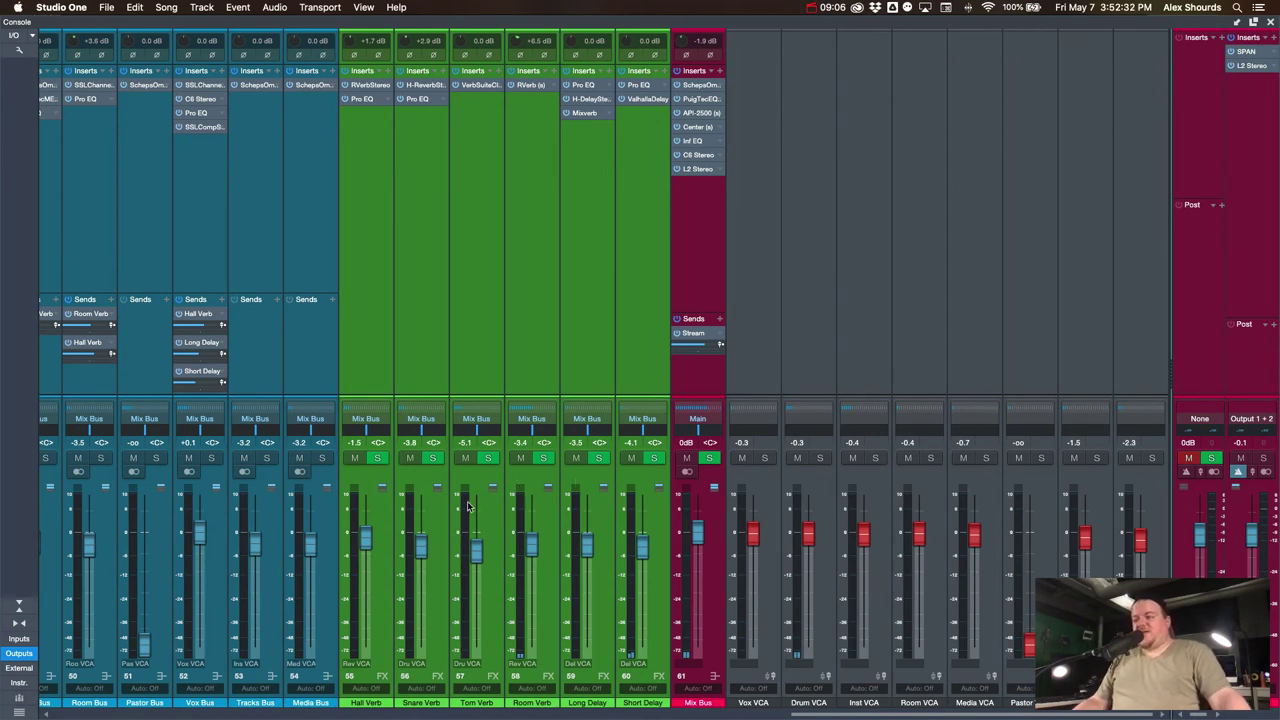
pyautogui.hscroll(-8, 466, 505)
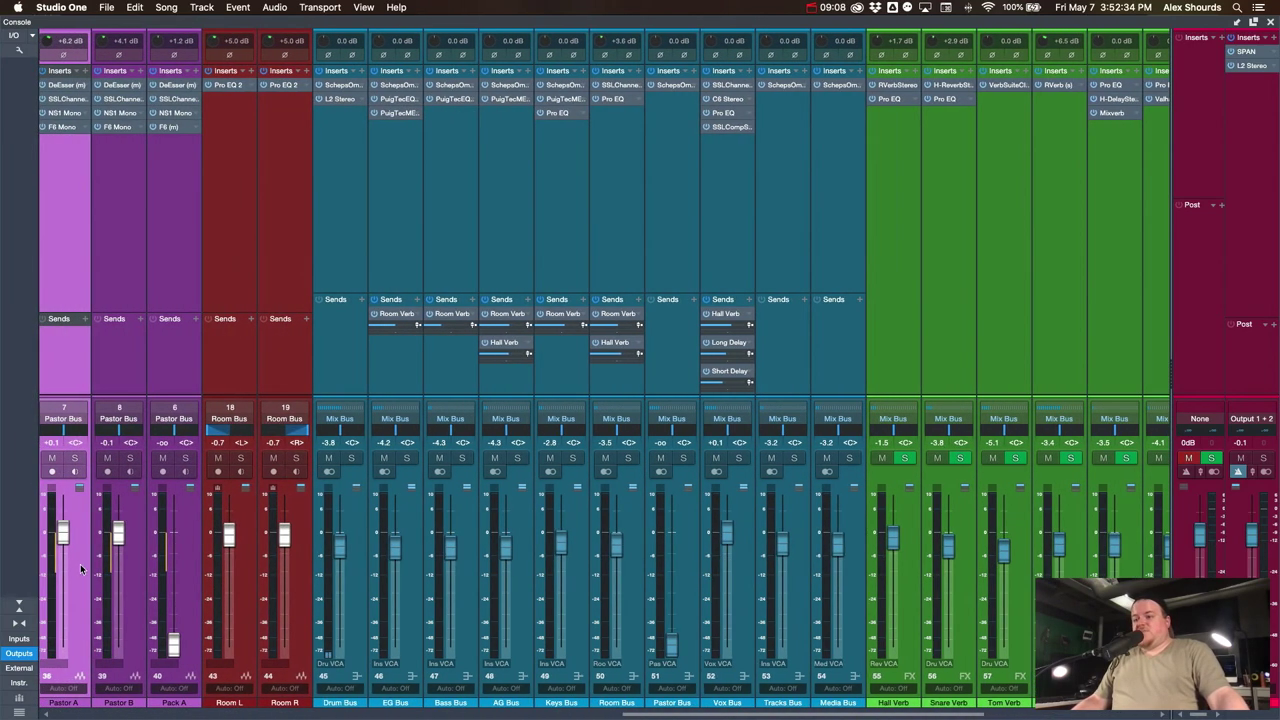
# Step: Boost the Pastor A fader to +4.2 dB
pyautogui.hscroll(3, 700, 465)
pyautogui.hscroll(6, 675, 460)
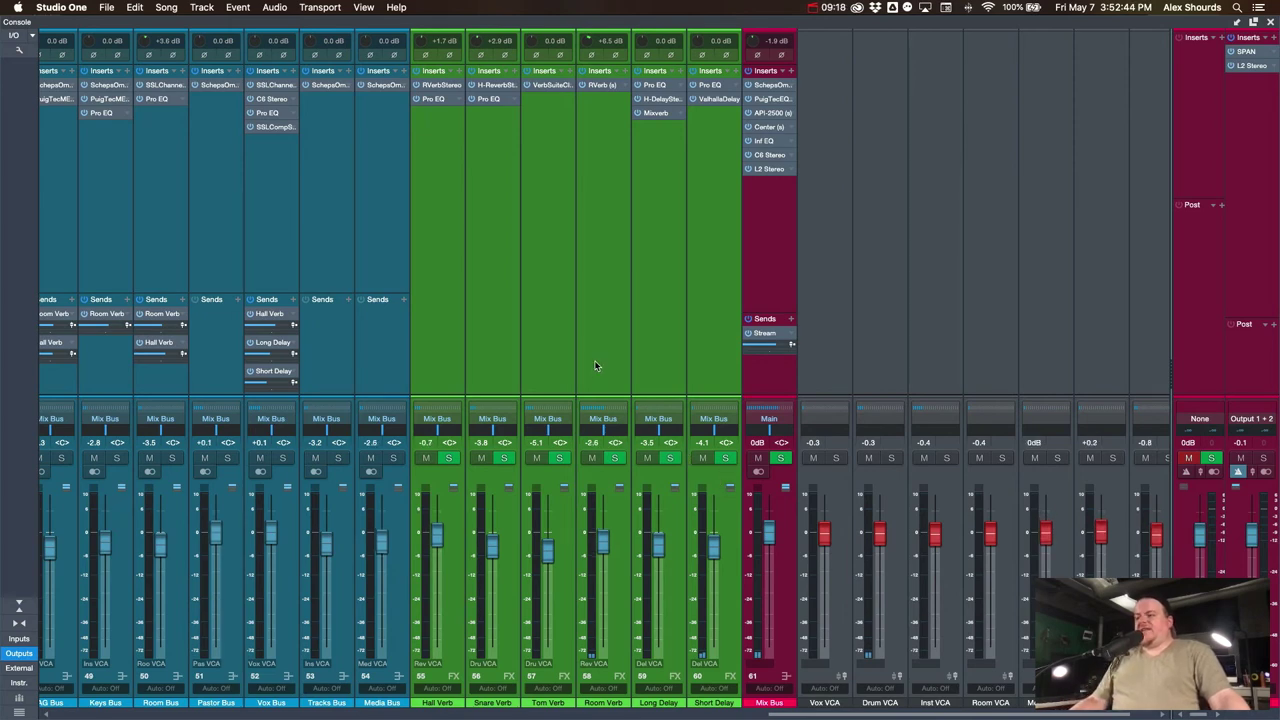
pyautogui.hscroll(-10, 594, 366)
pyautogui.moveTo(159, 532); pyautogui.dragTo(217, 675)
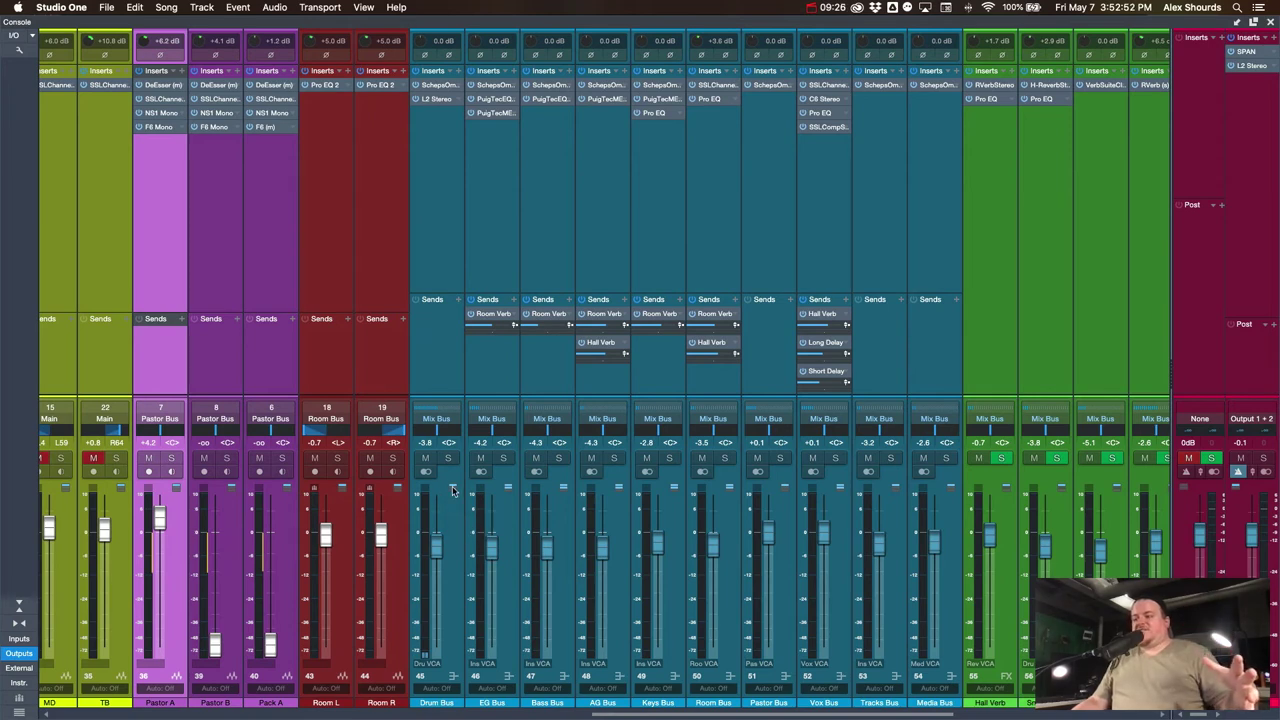
# Step: Lower the Vox 2 fader to -7.1 dB
pyautogui.hscroll(6, 455, 489)
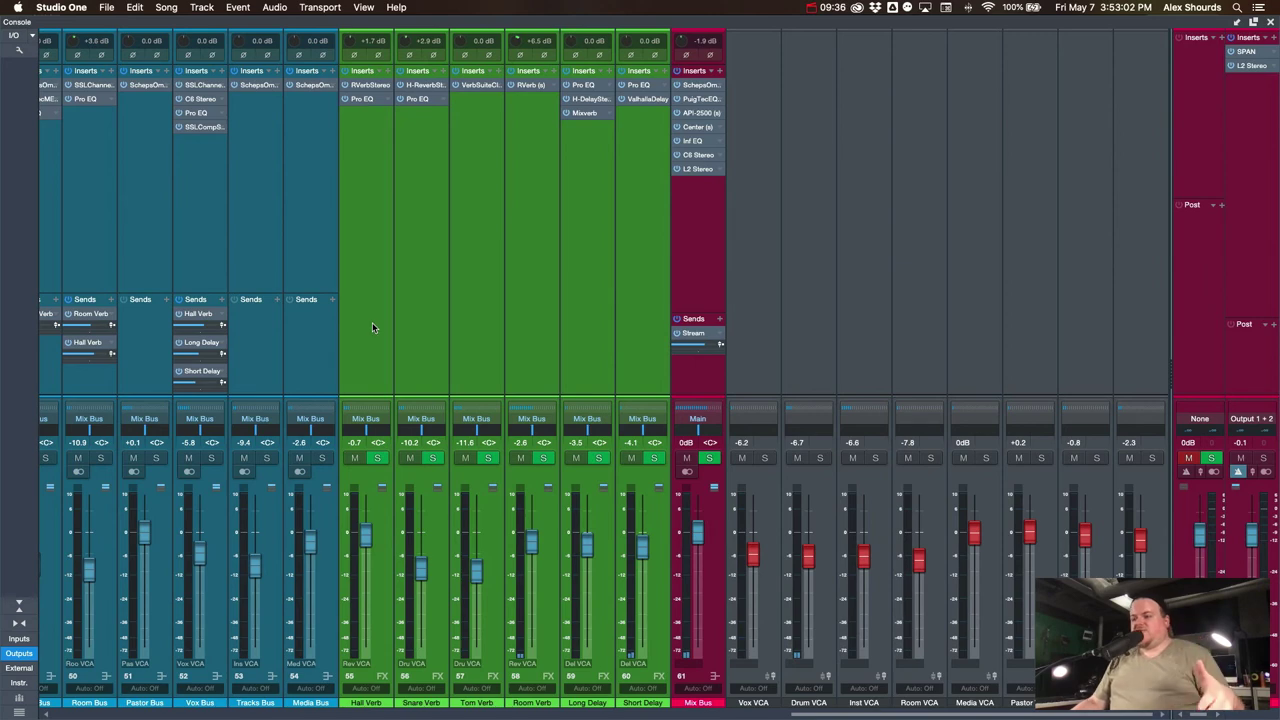
pyautogui.hscroll(-10, 372, 330)
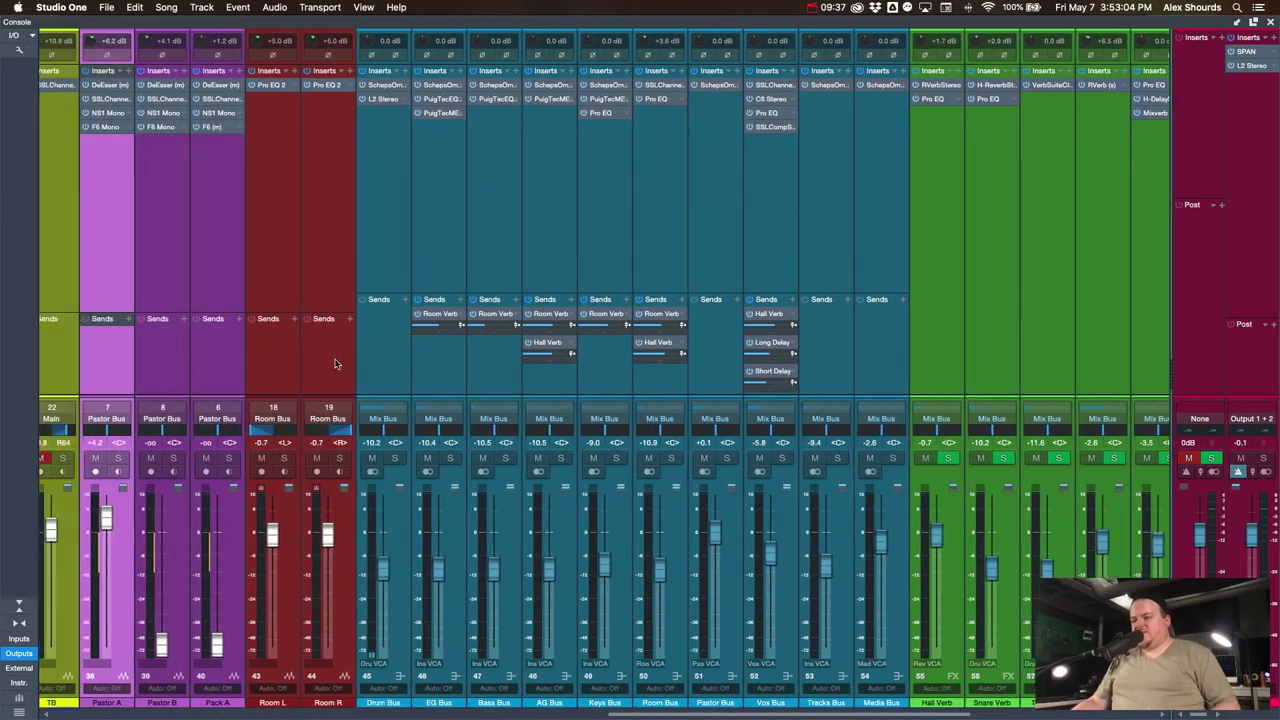
pyautogui.hscroll(-10, 335, 364)
pyautogui.moveTo(362, 535); pyautogui.dragTo(303, 530)
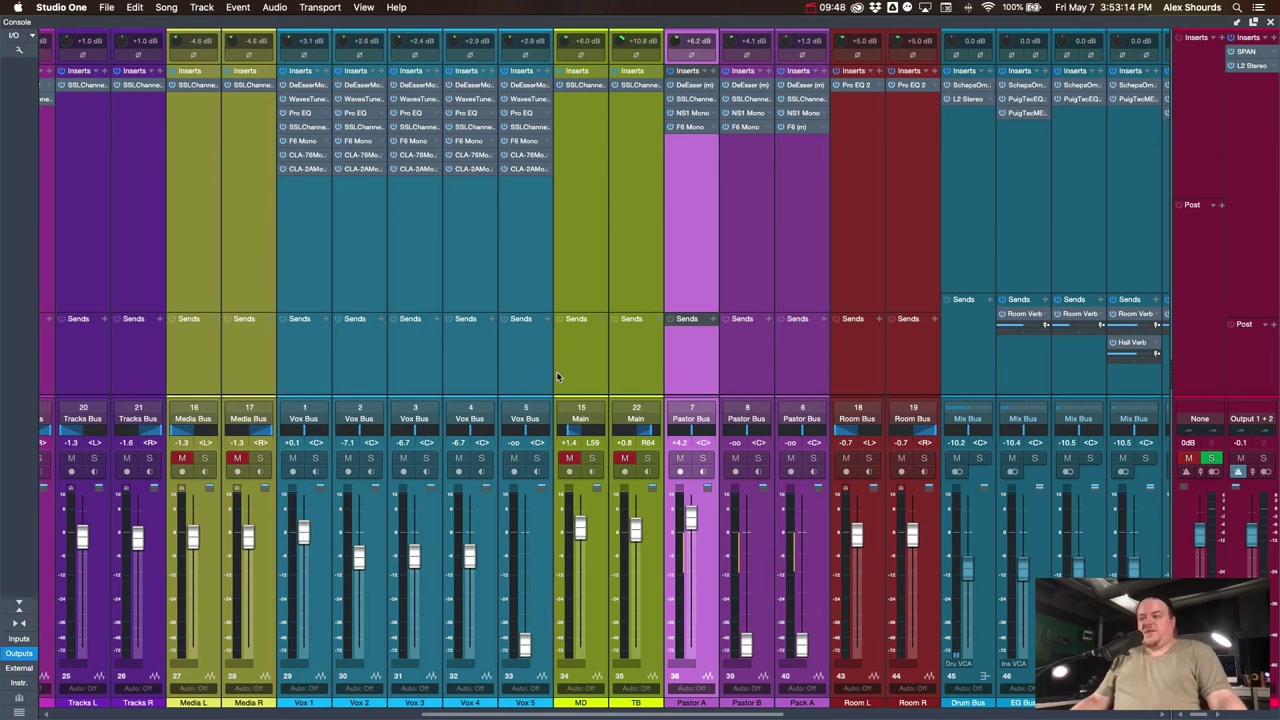
# Step: Scroll the mixer right toward the VCA faders
pyautogui.hscroll(10, 555, 368)
pyautogui.hscroll(6, 557, 377)
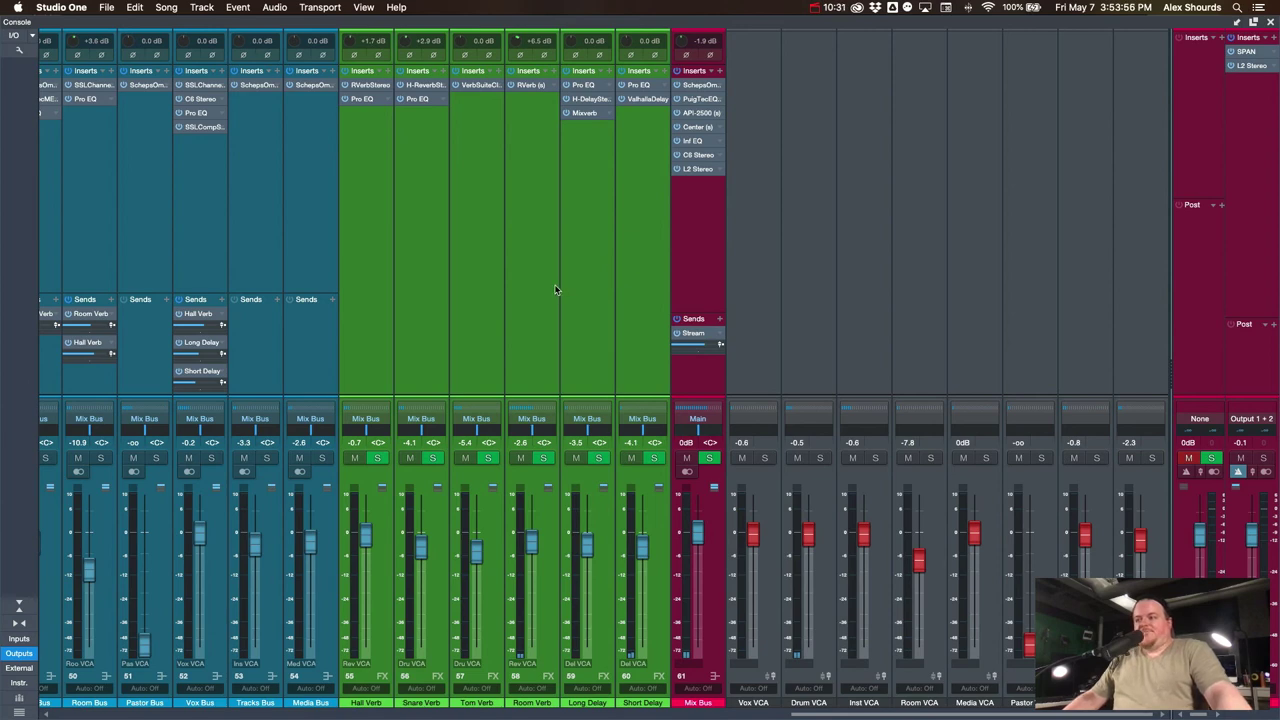
pyautogui.hscroll(-5, 556, 290)
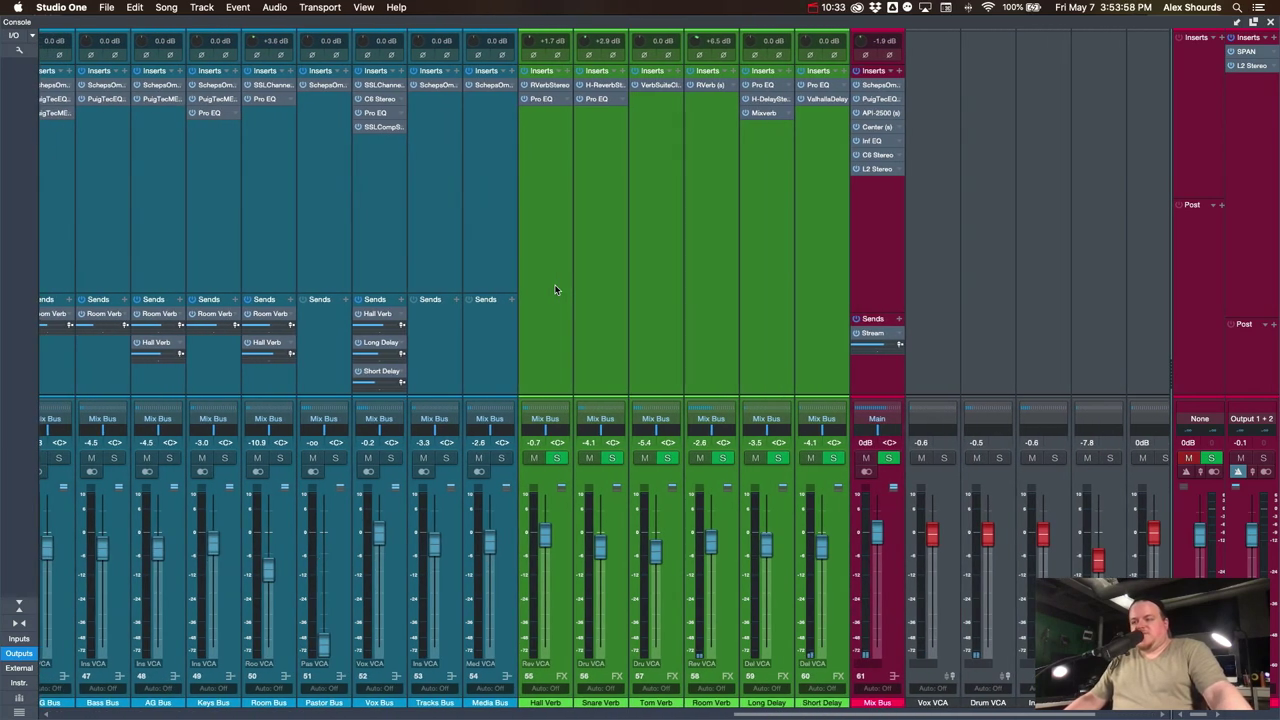
pyautogui.hscroll(-3, 556, 290)
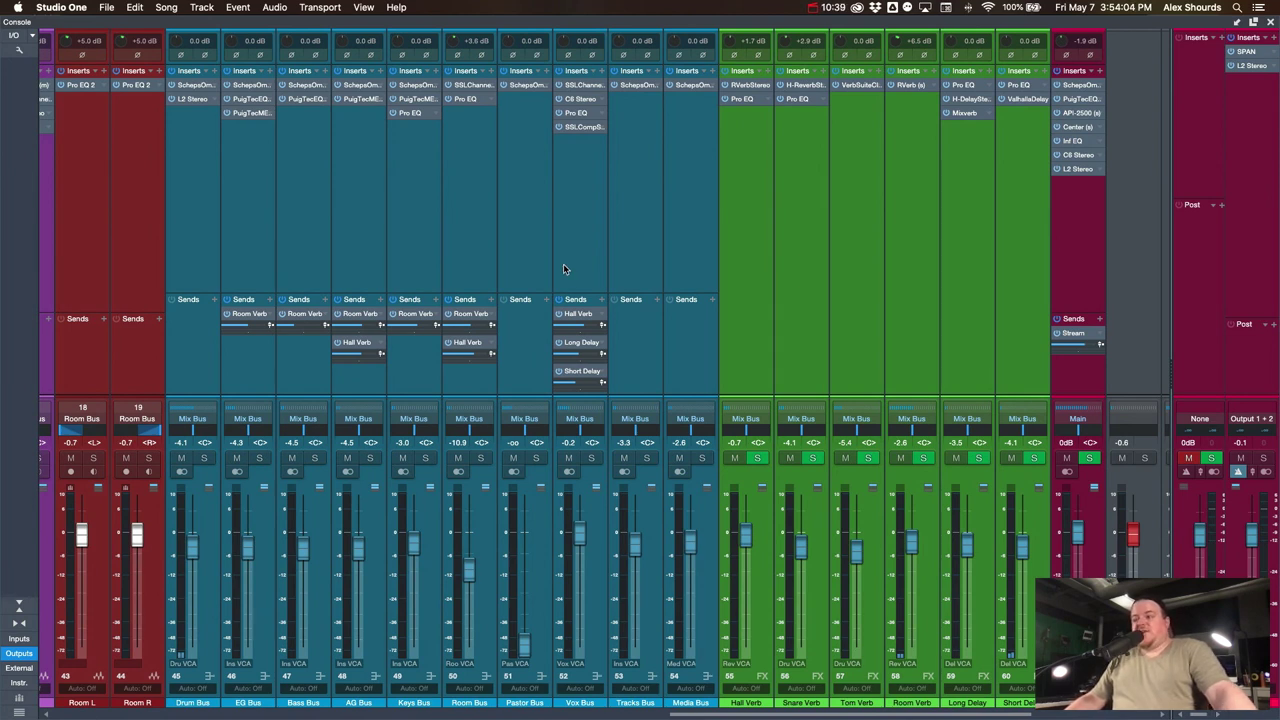
pyautogui.hscroll(-2, 563, 268)
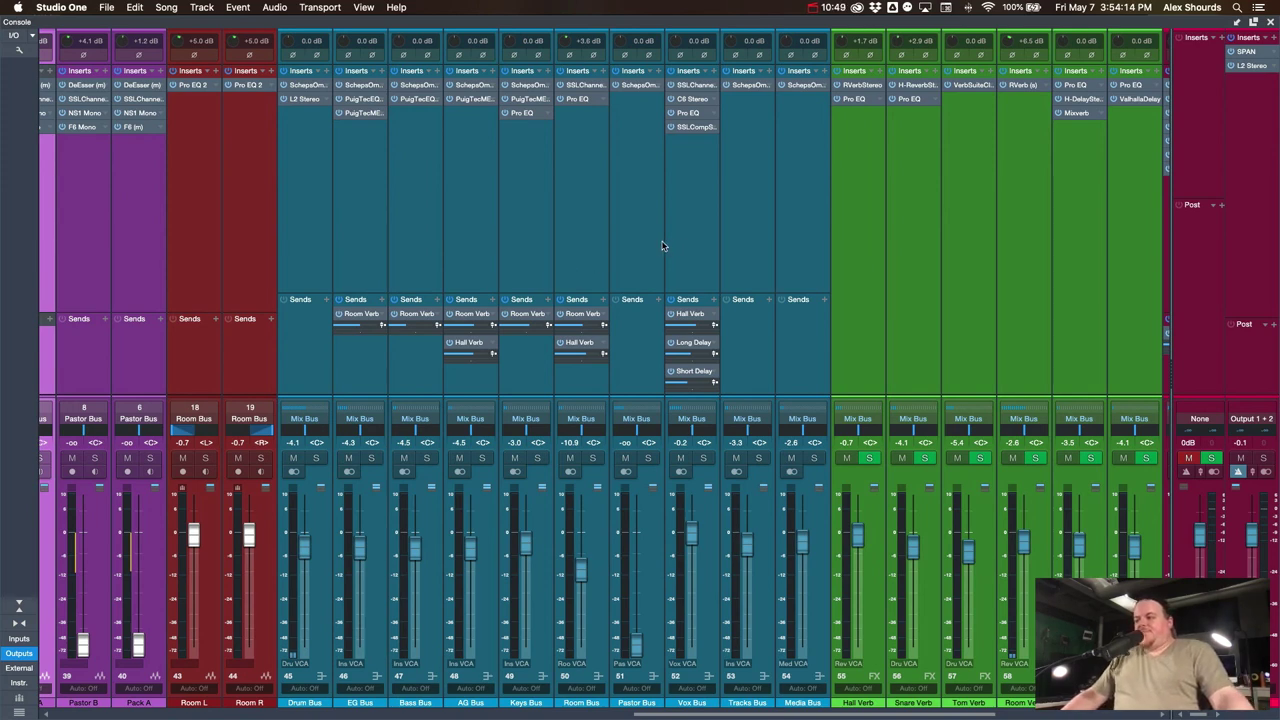
pyautogui.hscroll(10, 661, 246)
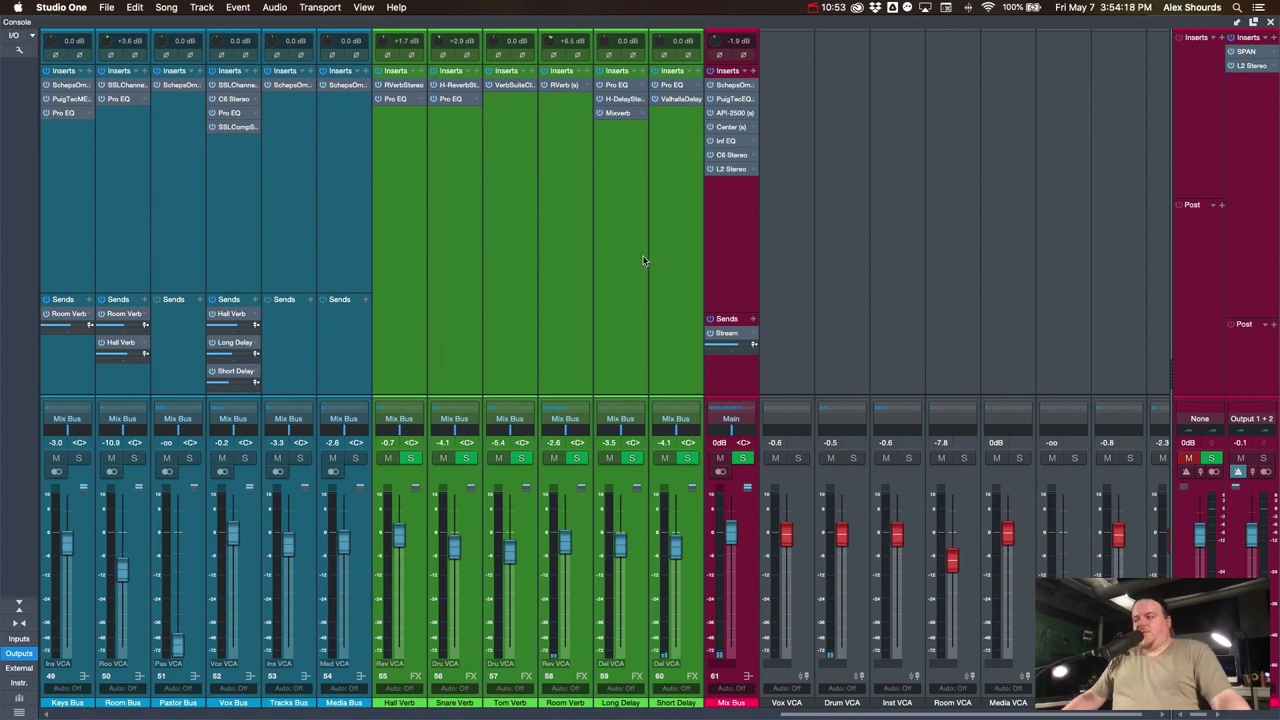
pyautogui.hscroll(-10, 578, 272)
pyautogui.hscroll(-10, 575, 278)
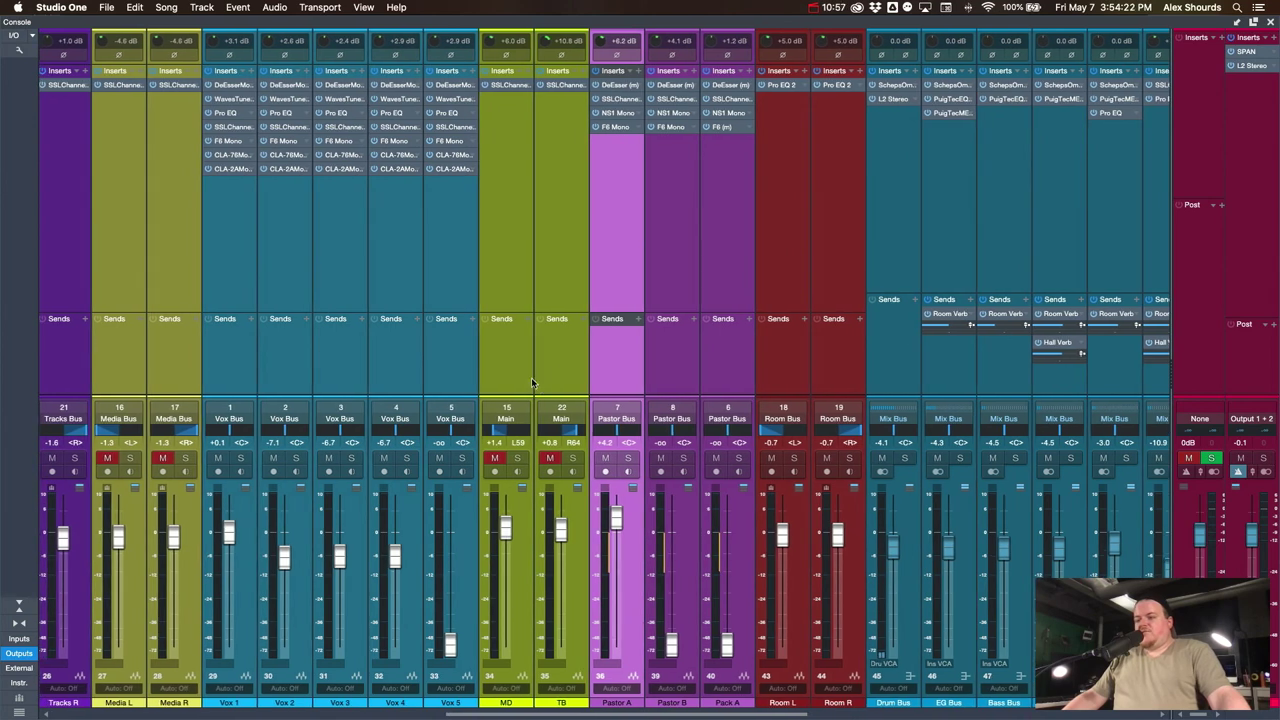
pyautogui.hscroll(-4, 530, 370)
pyautogui.hscroll(-1, 520, 363)
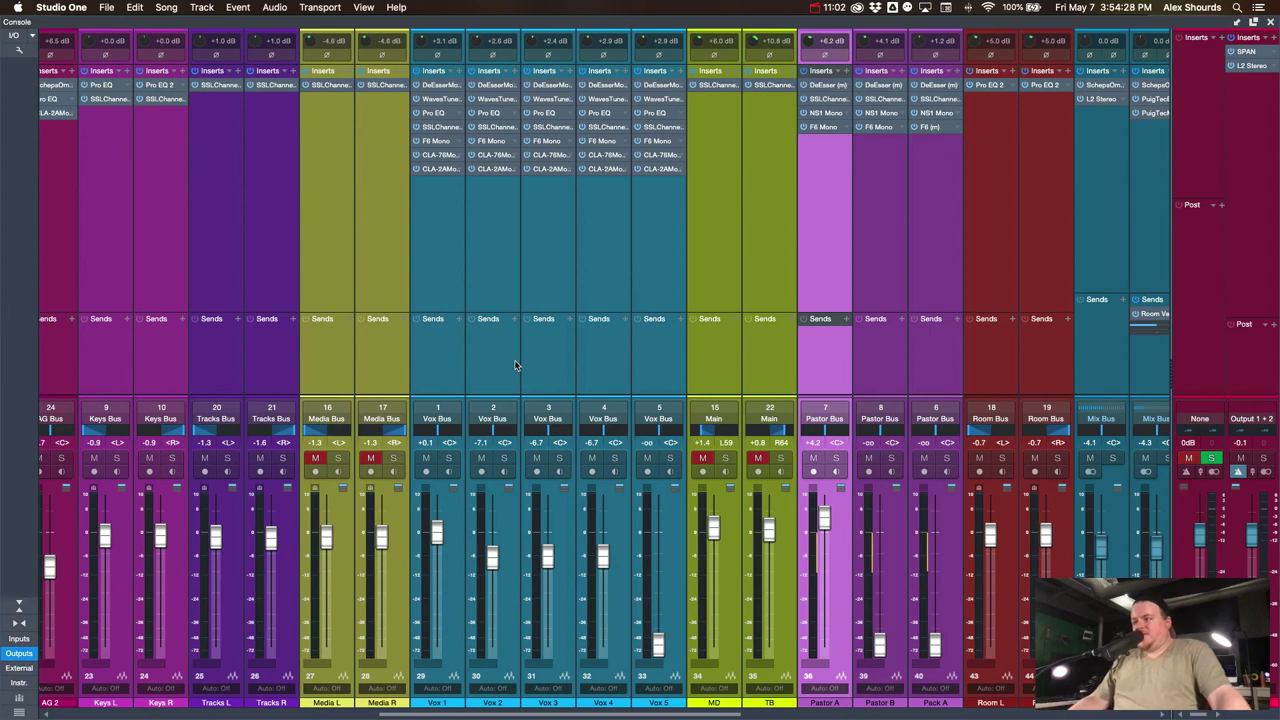
pyautogui.hscroll(2, 515, 365)
pyautogui.hscroll(5, 515, 365)
pyautogui.hscroll(-8, 515, 365)
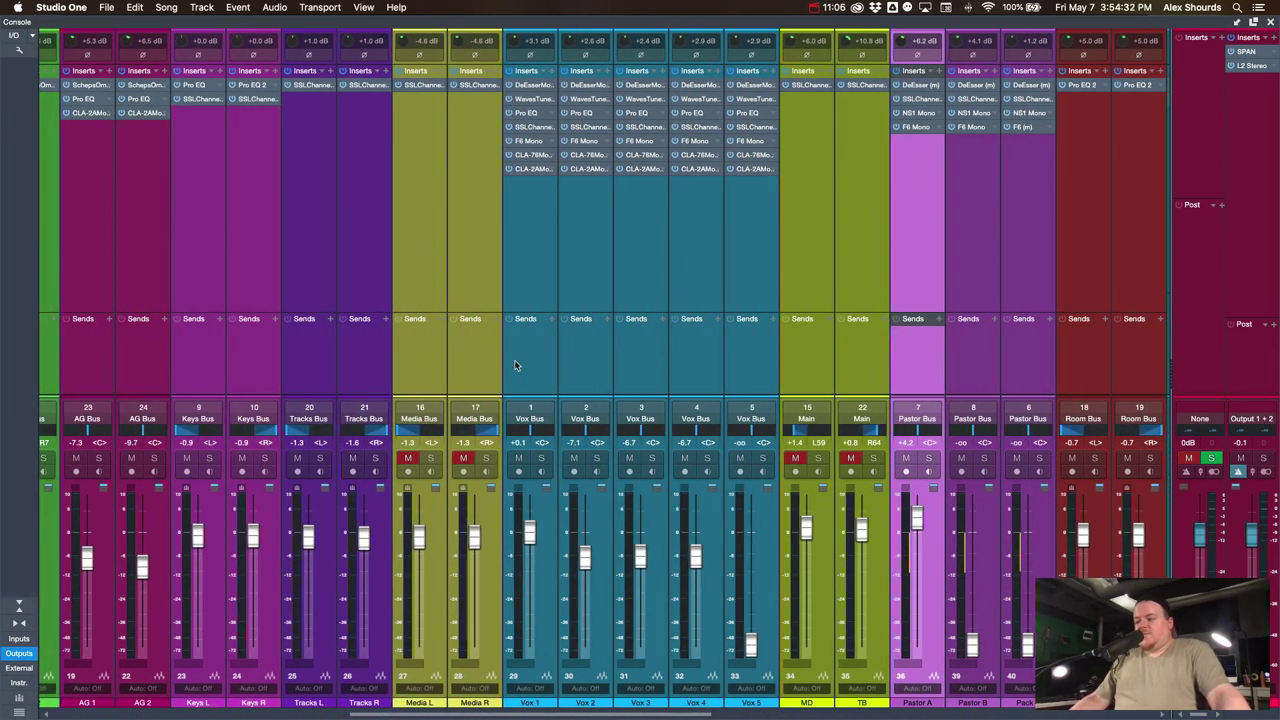